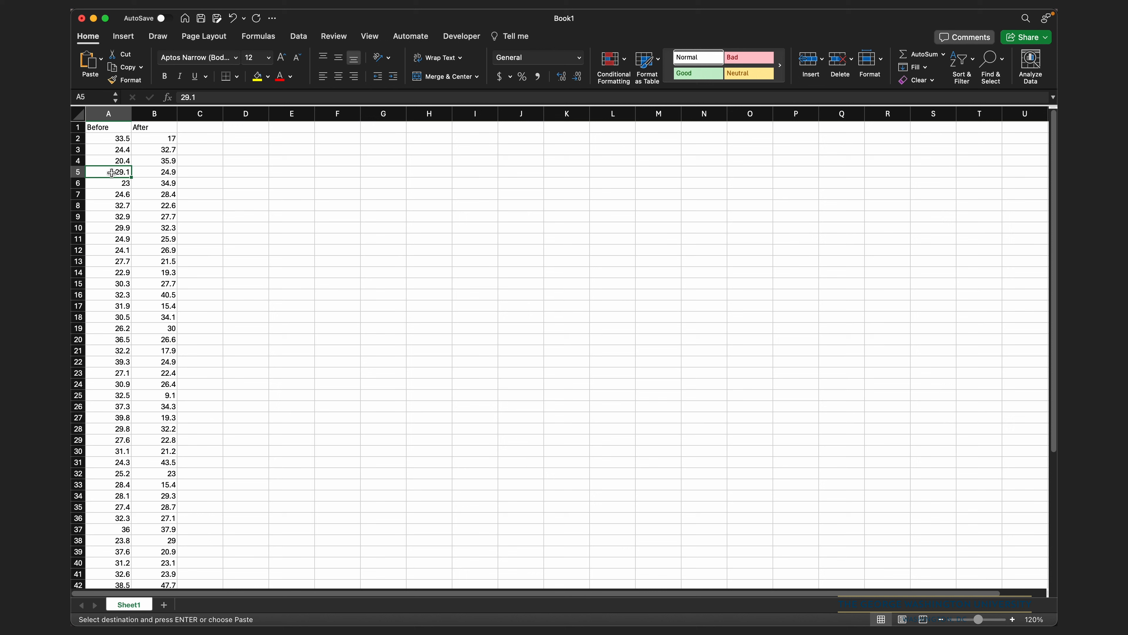
{"action": "left_click", "coordinate": [103, 130]}
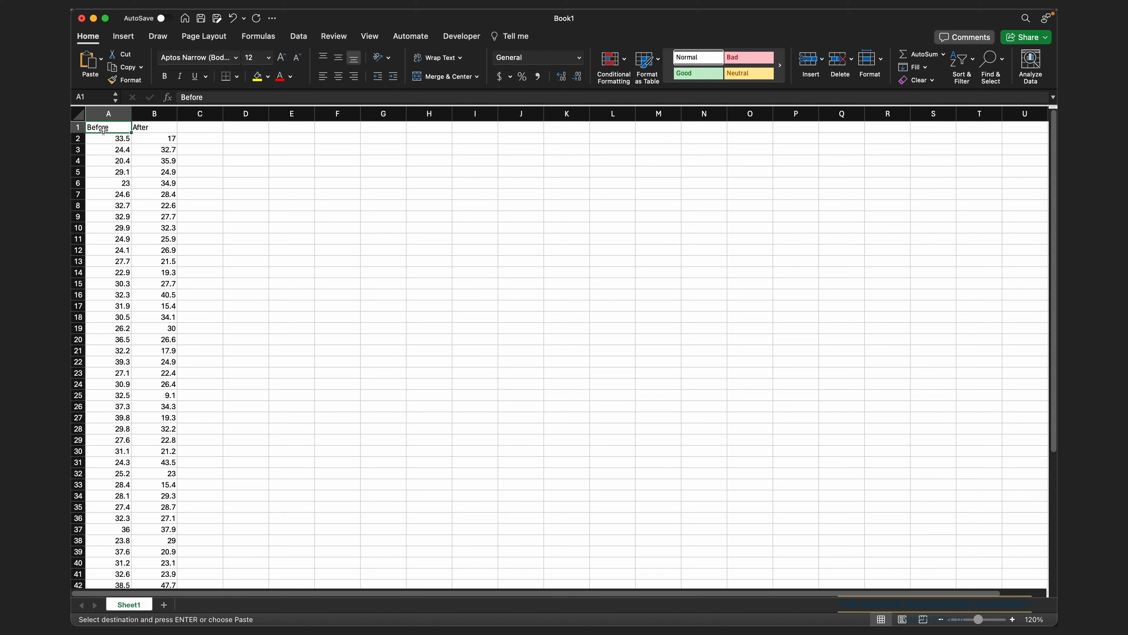
{"action": "left_click", "coordinate": [151, 128]}
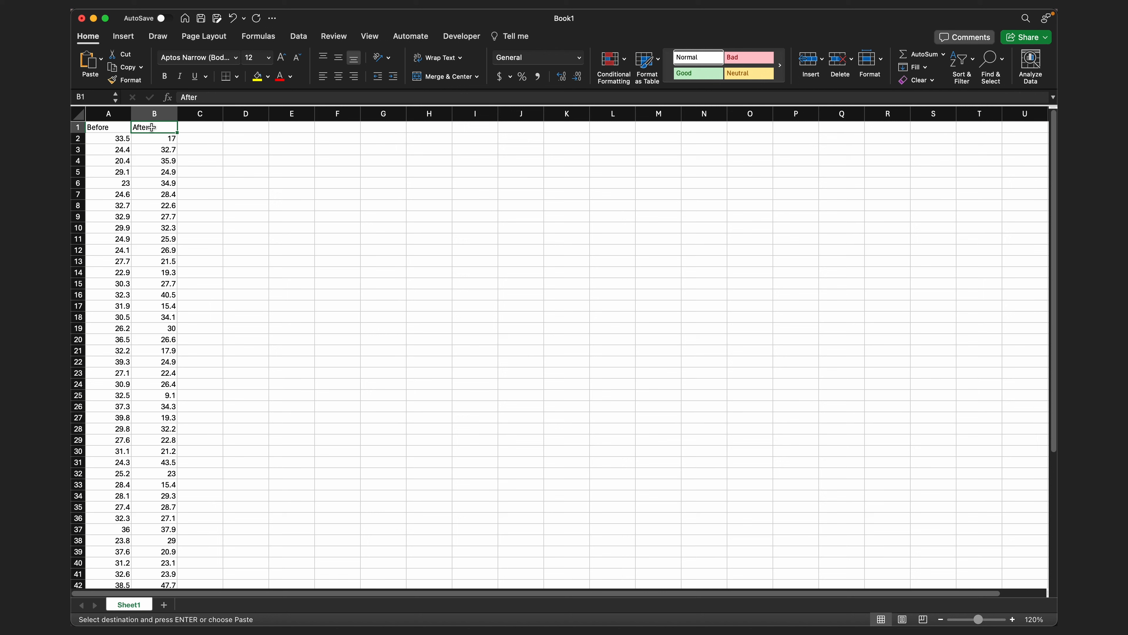
{"action": "left_click", "coordinate": [119, 139]}
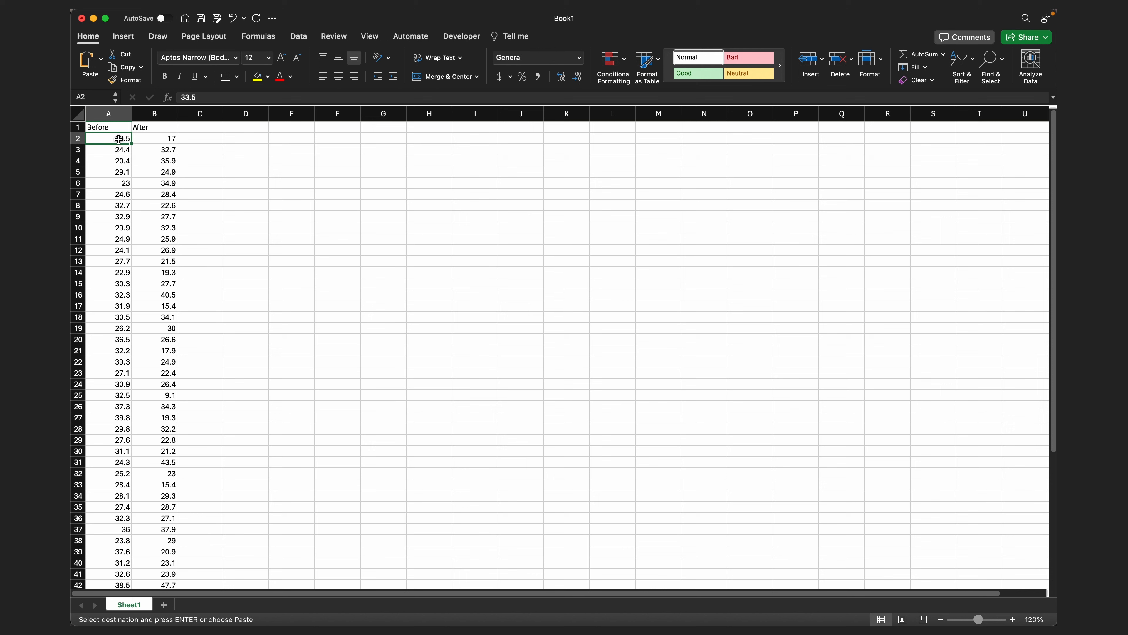
- Rename Sheet1 as Data and add a new worksheet named Copy
{"action": "double_click", "coordinate": [129, 605]}
{"action": "type", "text": "Data"}
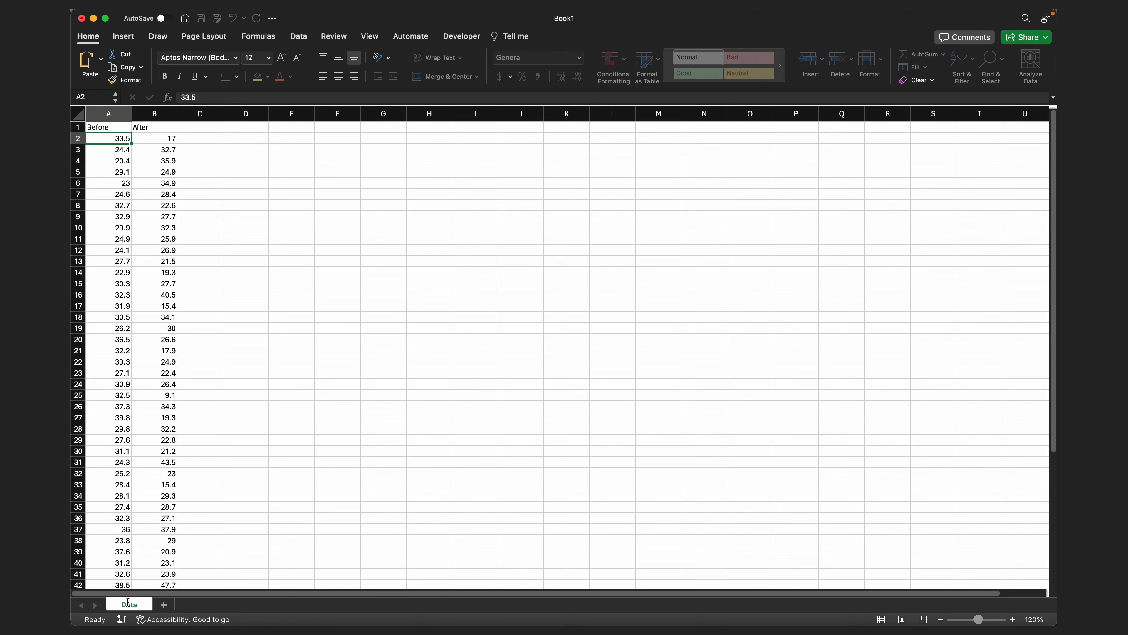
{"action": "left_click", "coordinate": [164, 605]}
{"action": "double_click", "coordinate": [172, 605]}
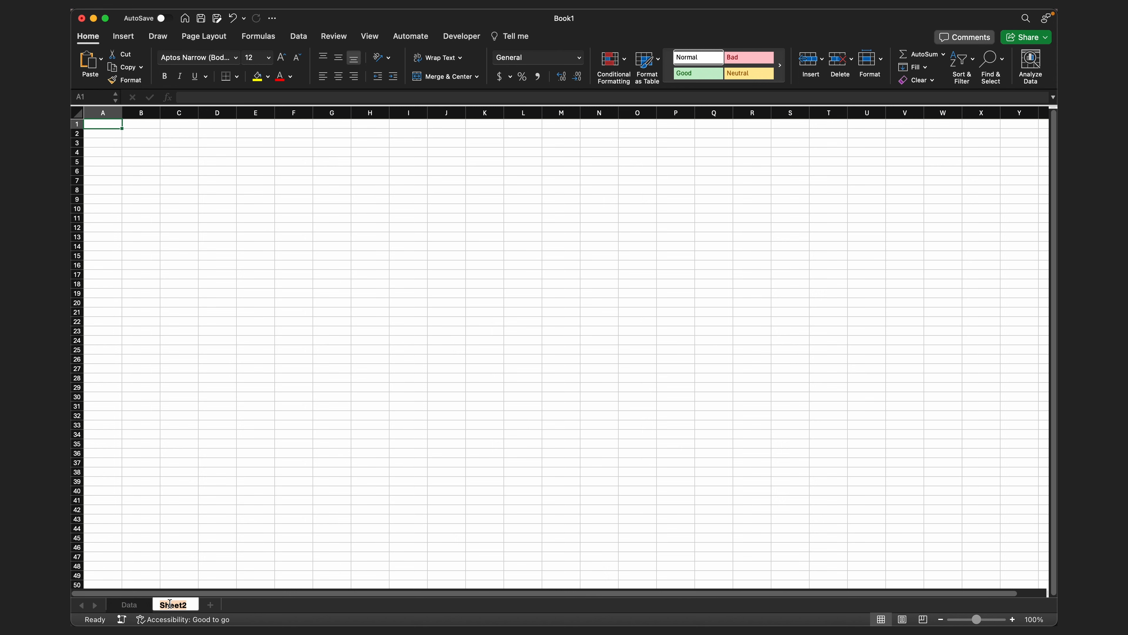
{"action": "type", "text": "copy"}
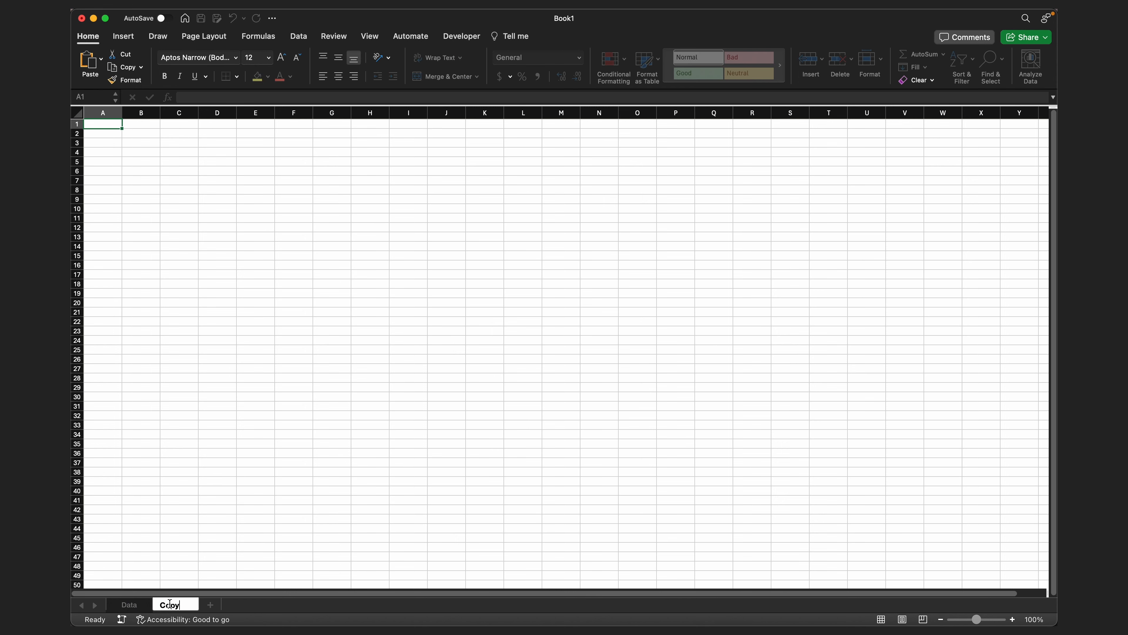
- Copy the Before and After columns, A1:B58, from the Data sheet and paste them as values at A1 of the Copy sheet
{"action": "left_click", "coordinate": [136, 610]}
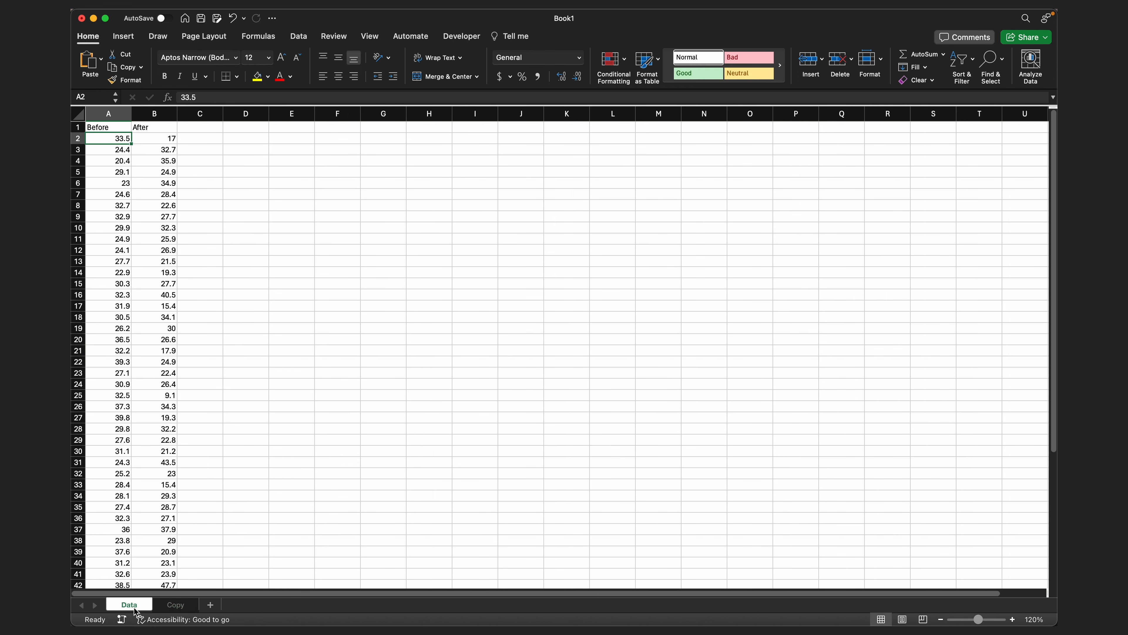
{"action": "left_click", "coordinate": [105, 128]}
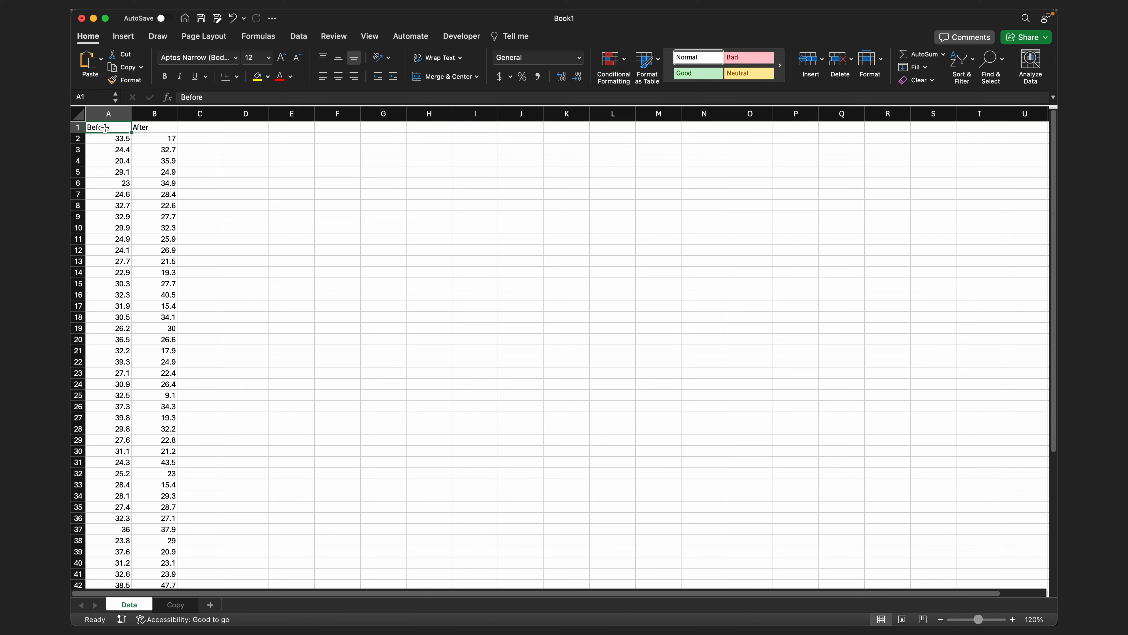
{"action": "key", "text": "shift+Right"}
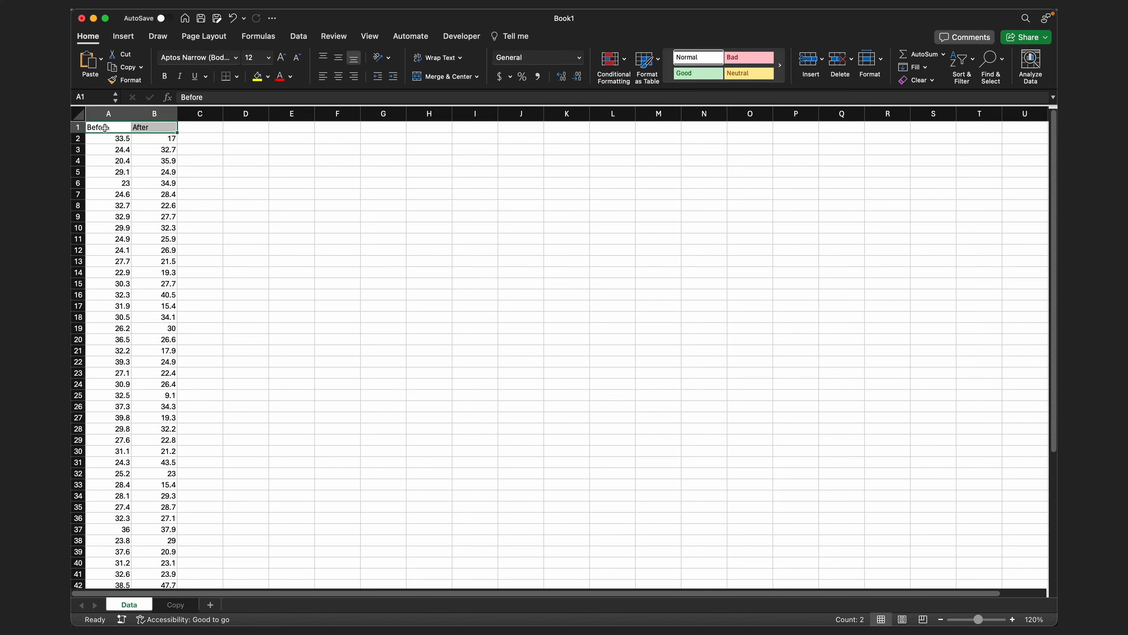
{"action": "key", "text": "super+shift+Down"}
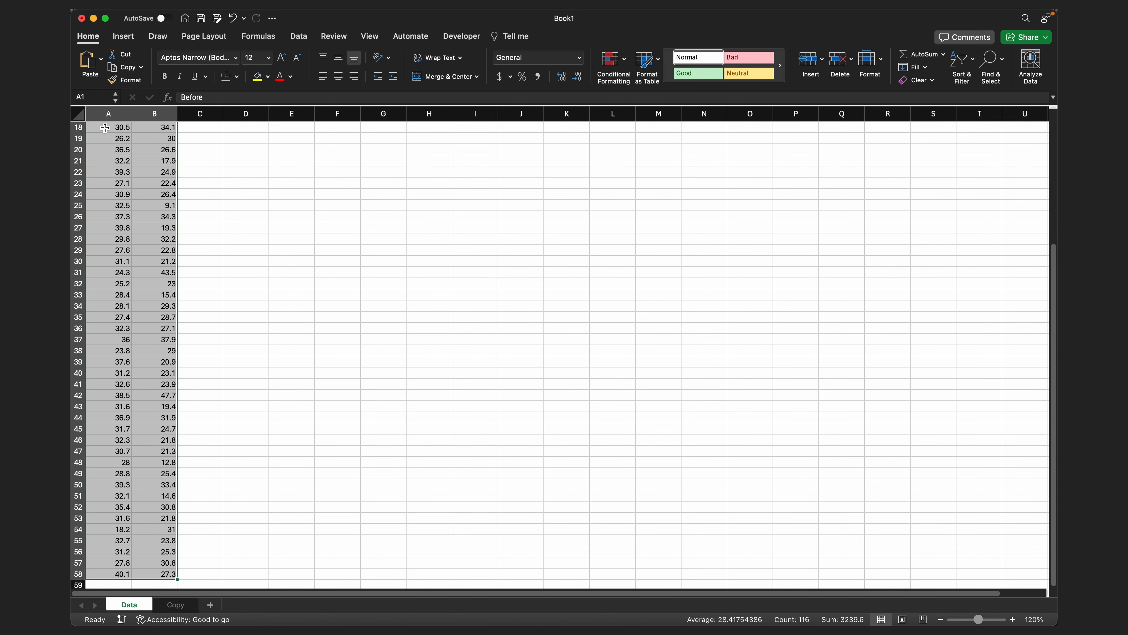
{"action": "key", "text": "super+c"}
{"action": "scroll", "coordinate": [105, 128], "scroll_direction": "up", "scroll_amount": 6}
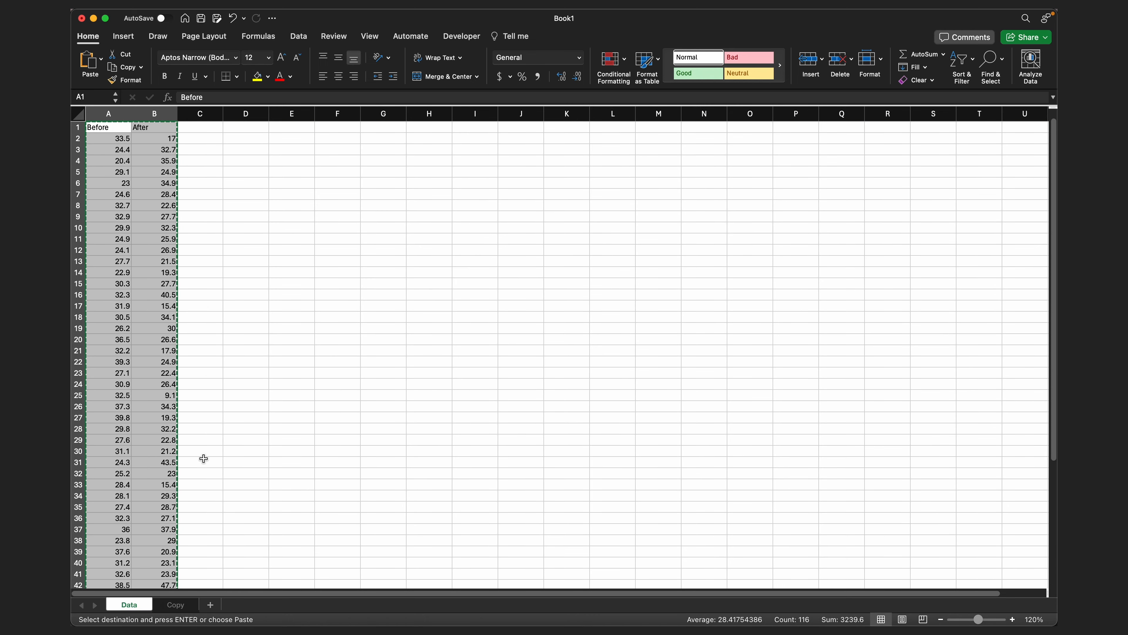
{"action": "left_click", "coordinate": [184, 607]}
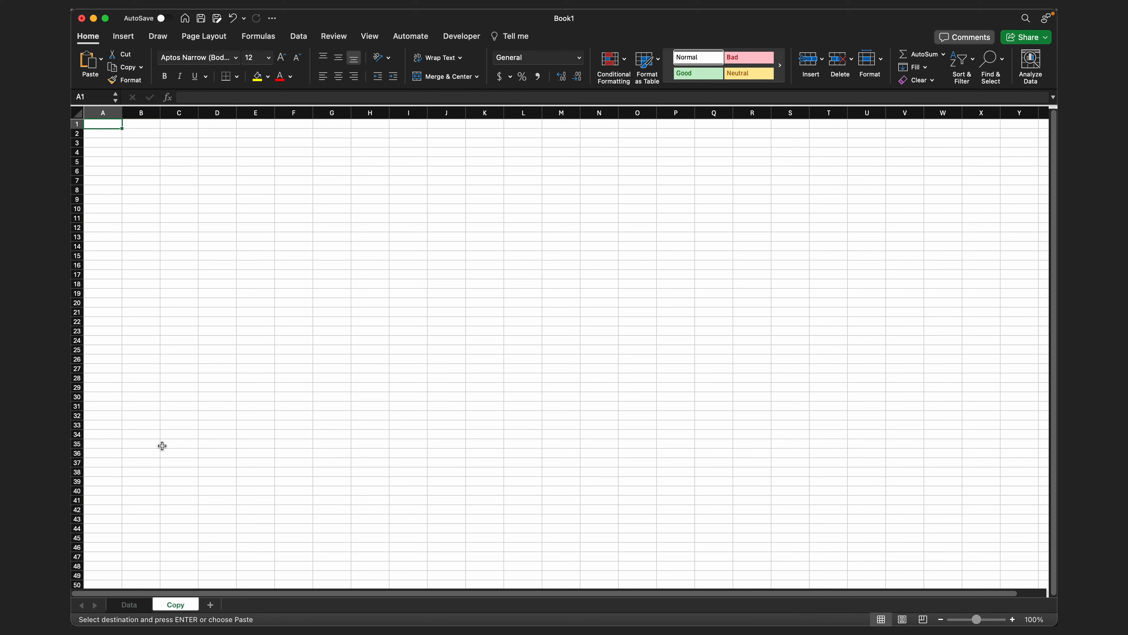
{"action": "left_click", "coordinate": [102, 63]}
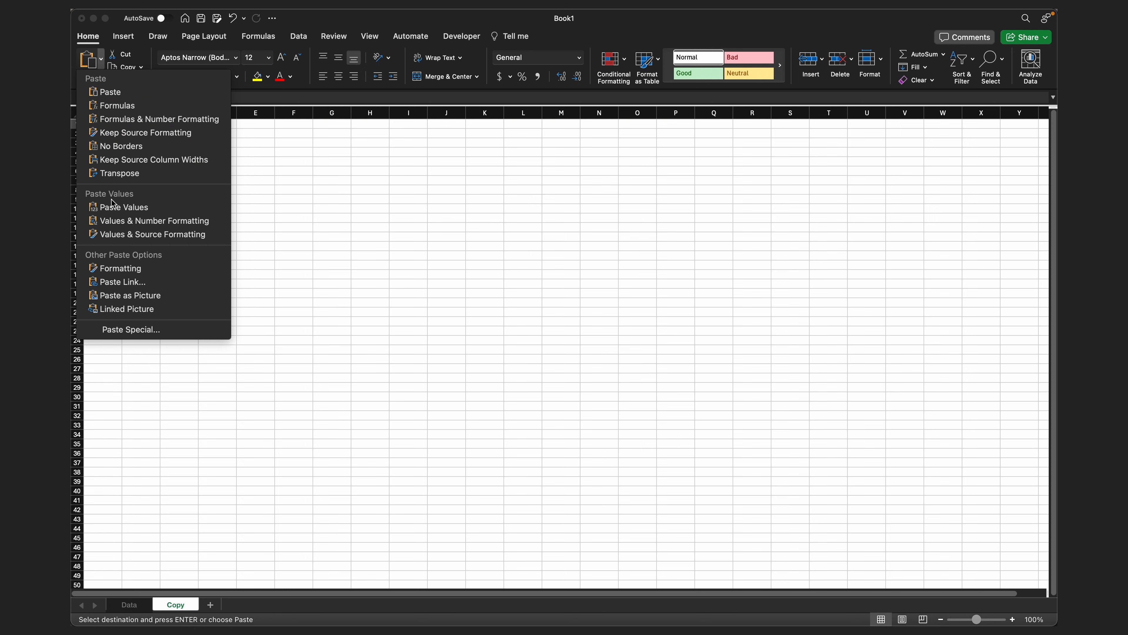
{"action": "left_click", "coordinate": [113, 208]}
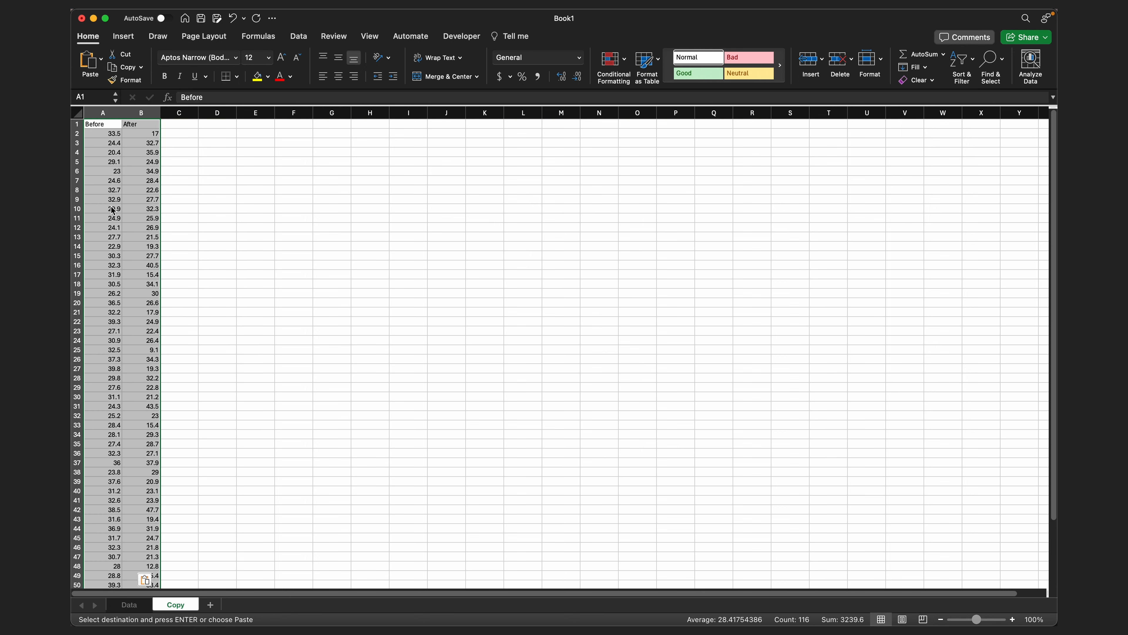
{"action": "scroll", "coordinate": [756, 461], "scroll_direction": "up", "scroll_amount": 2}
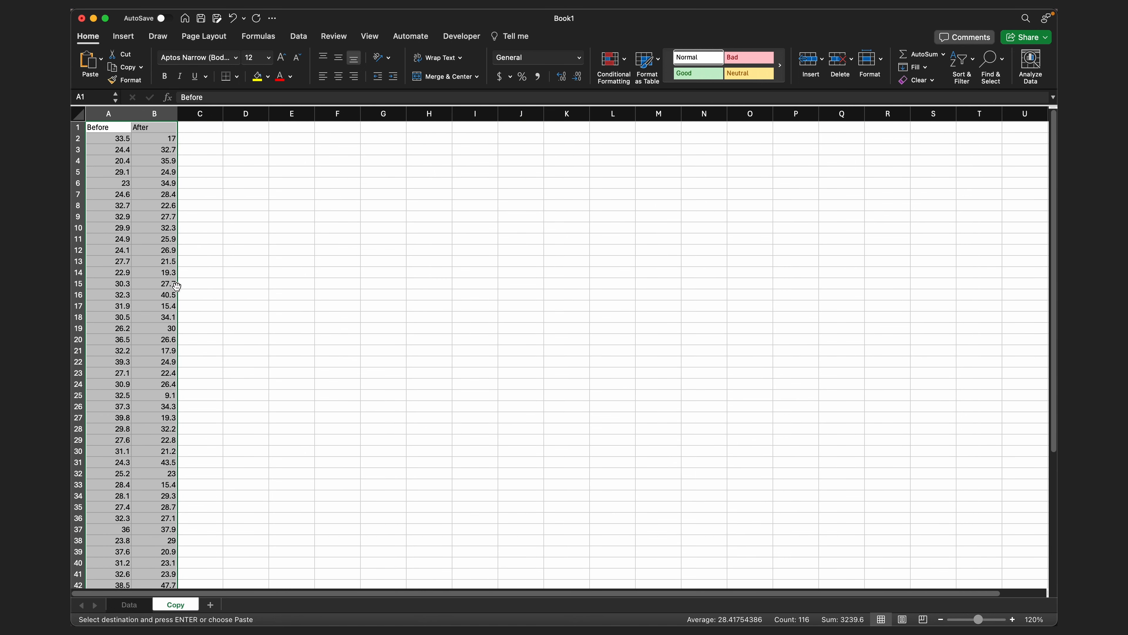
- Convert the range A1:B58 on the Copy sheet into a table with headers
{"action": "left_click", "coordinate": [160, 286]}
{"action": "left_click", "coordinate": [110, 198]}
{"action": "left_click", "coordinate": [147, 196]}
{"action": "left_click", "coordinate": [130, 39]}
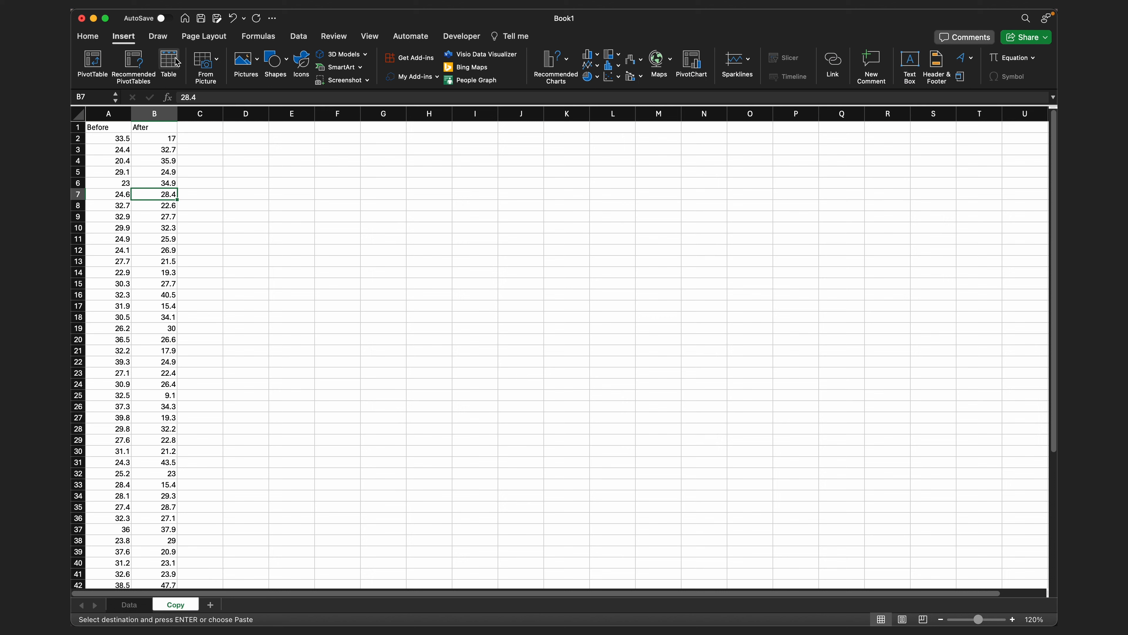
{"action": "left_click", "coordinate": [176, 61]}
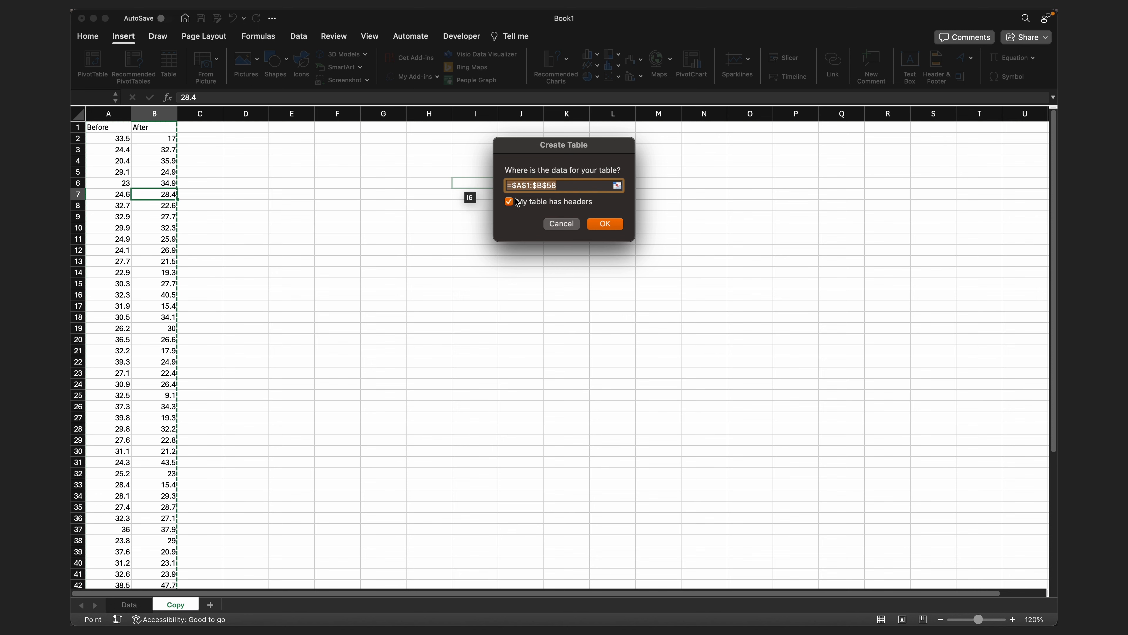
{"action": "left_click", "coordinate": [617, 224]}
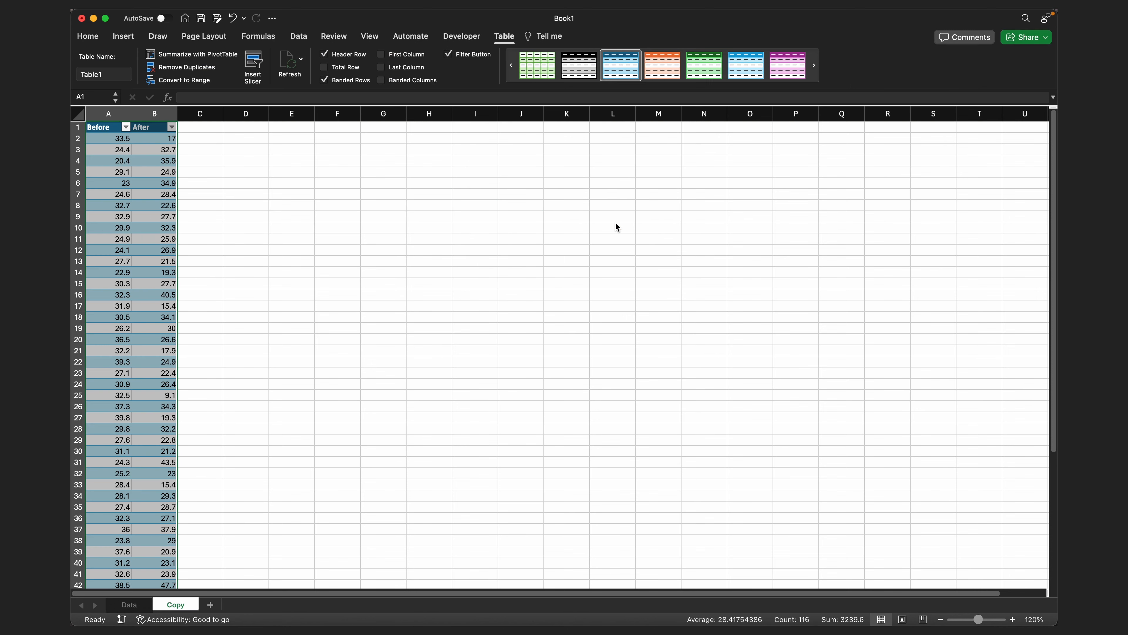
{"action": "left_click", "coordinate": [121, 159]}
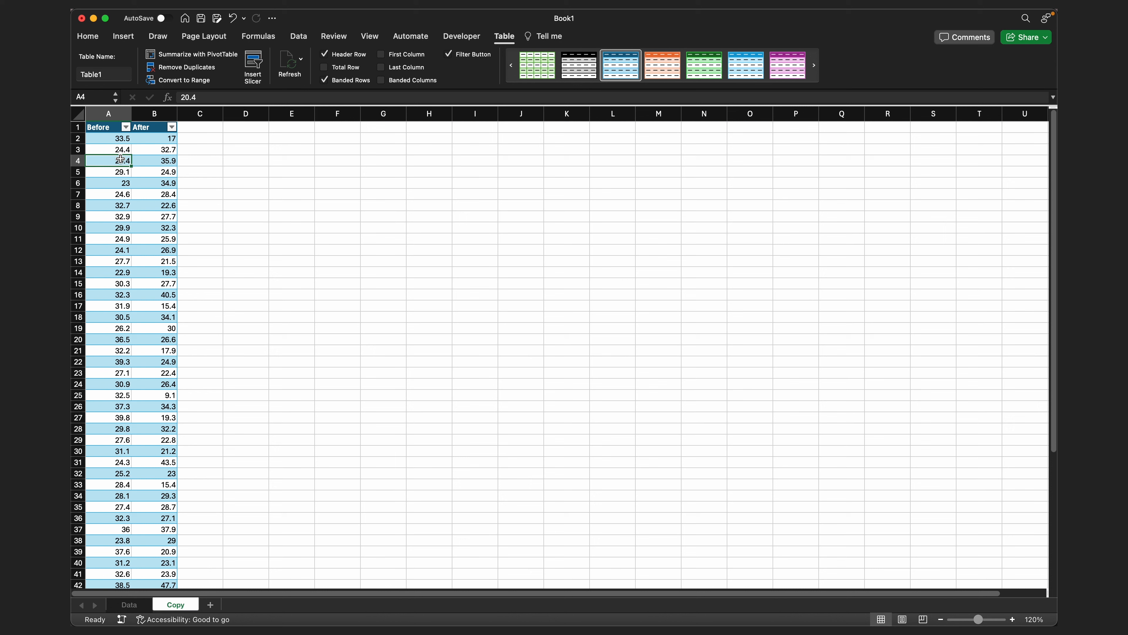
- Add a third table column by entering the header Difference in cell C1
{"action": "left_click", "coordinate": [195, 128]}
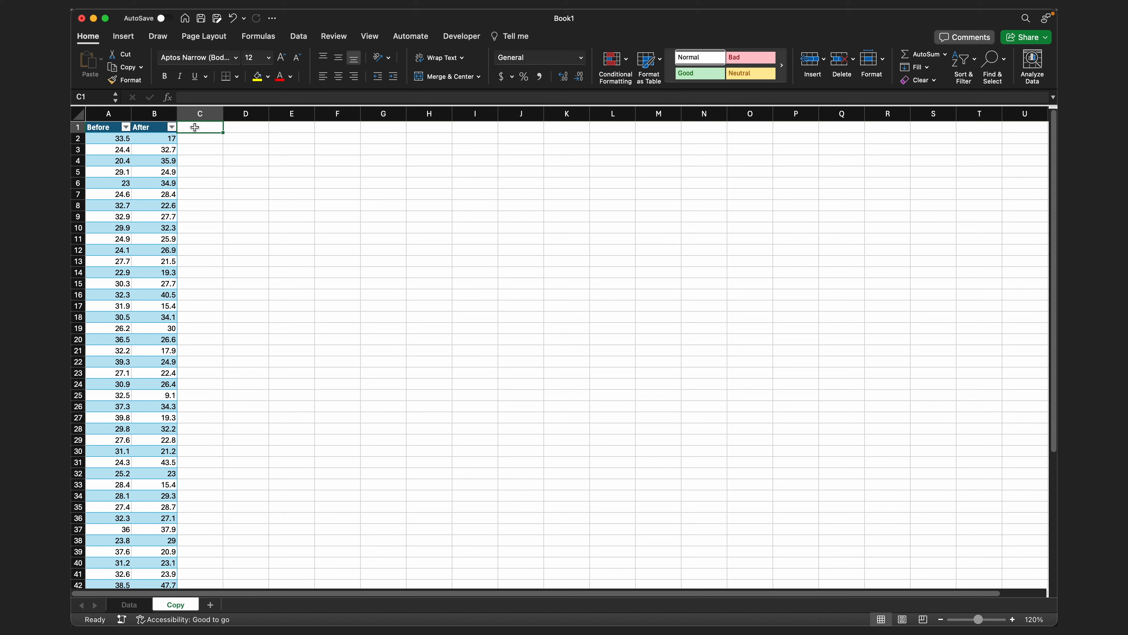
{"action": "type", "text": "Differe"}
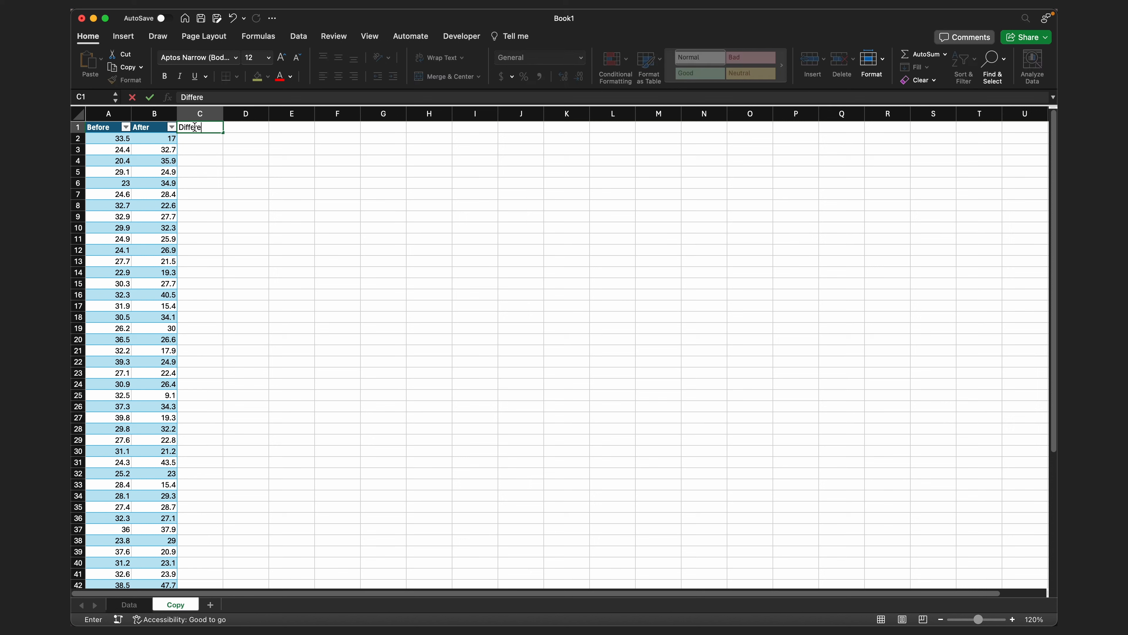
{"action": "type", "text": "nce"}
{"action": "key", "text": "Return"}
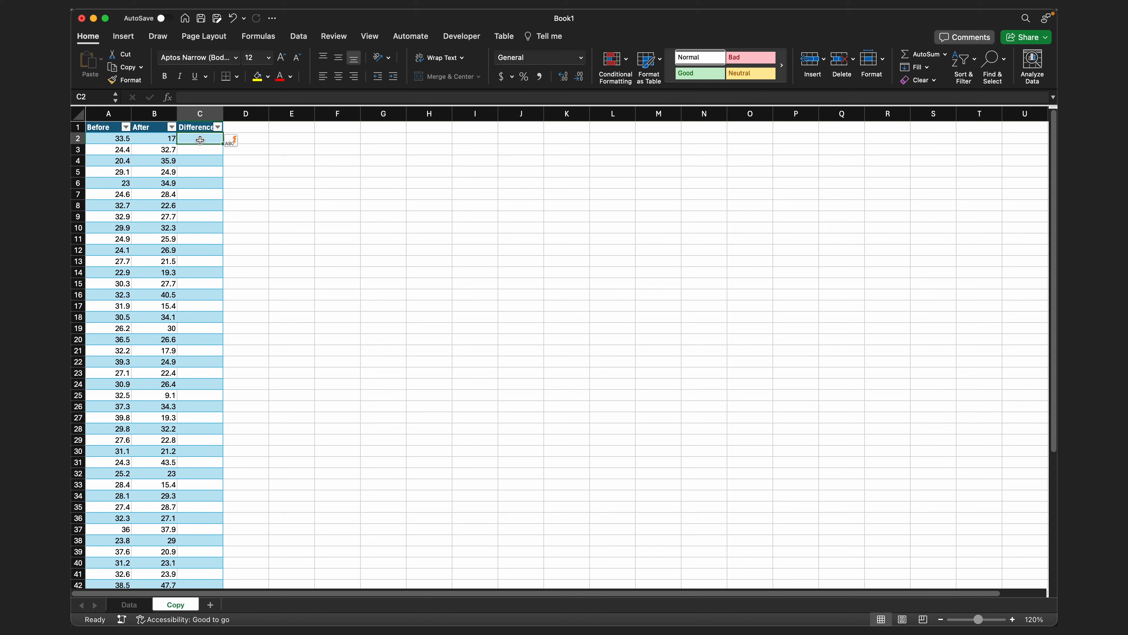
{"action": "type", "text": "="}
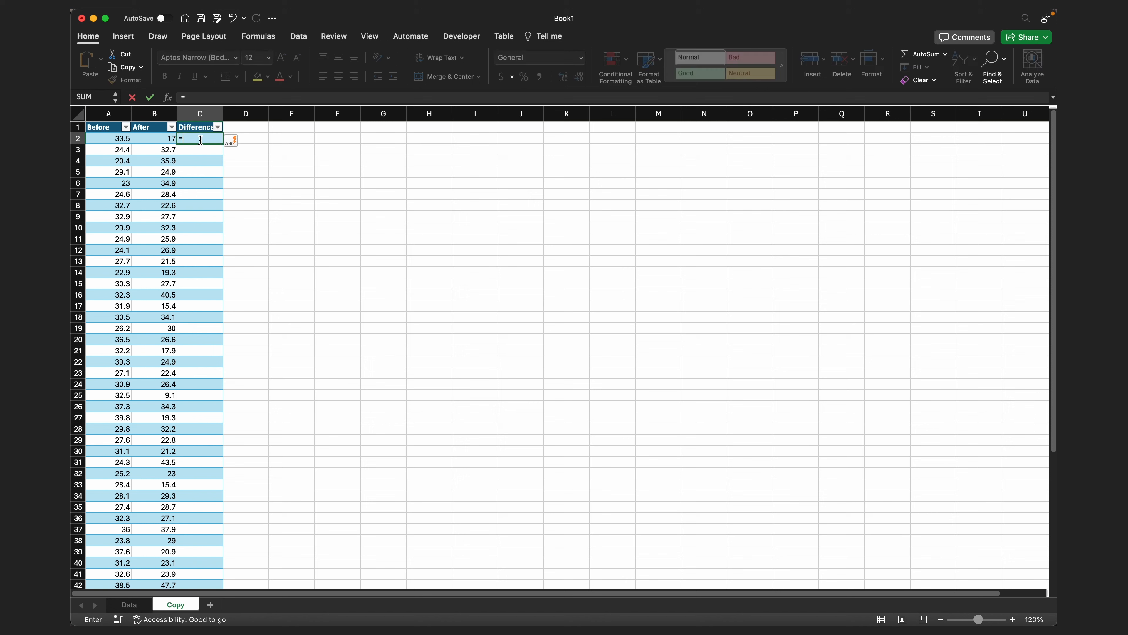
{"action": "left_click", "coordinate": [115, 140]}
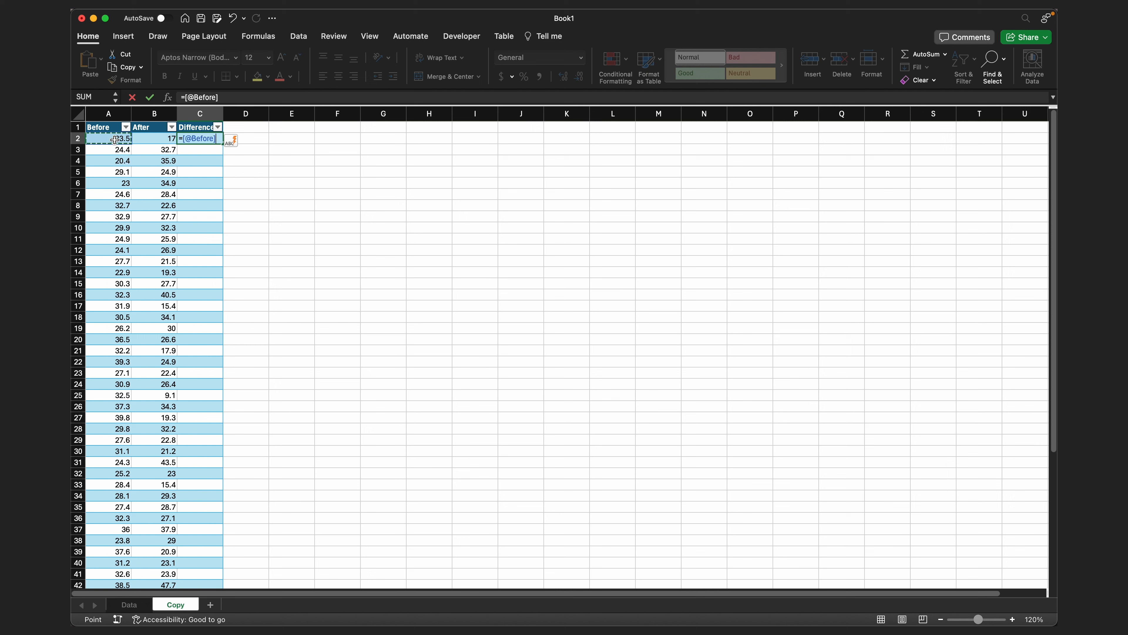
{"action": "type", "text": "-"}
{"action": "left_click", "coordinate": [147, 138]}
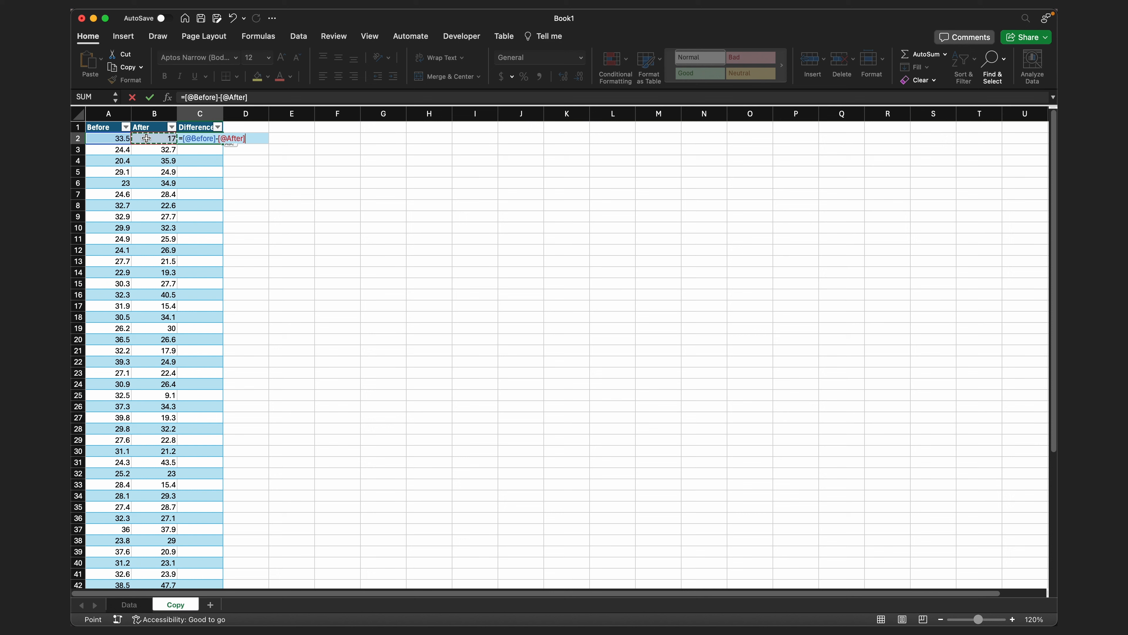
{"action": "key", "text": "Return"}
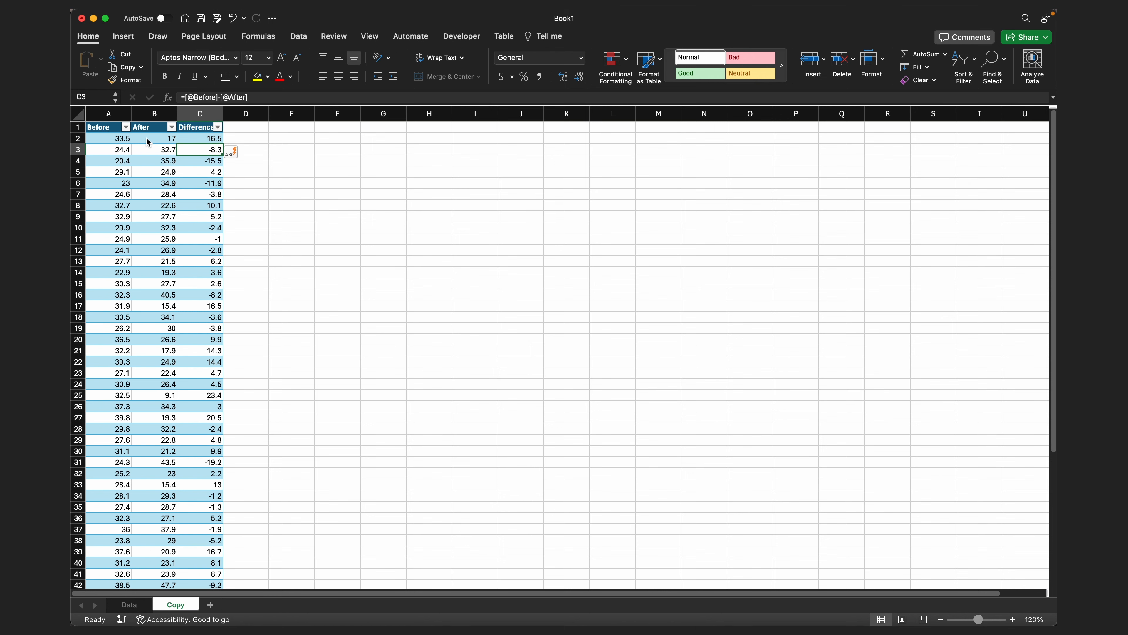
- Add a new worksheet and name it PairedTTest
{"action": "left_click", "coordinate": [211, 606]}
{"action": "double_click", "coordinate": [211, 605]}
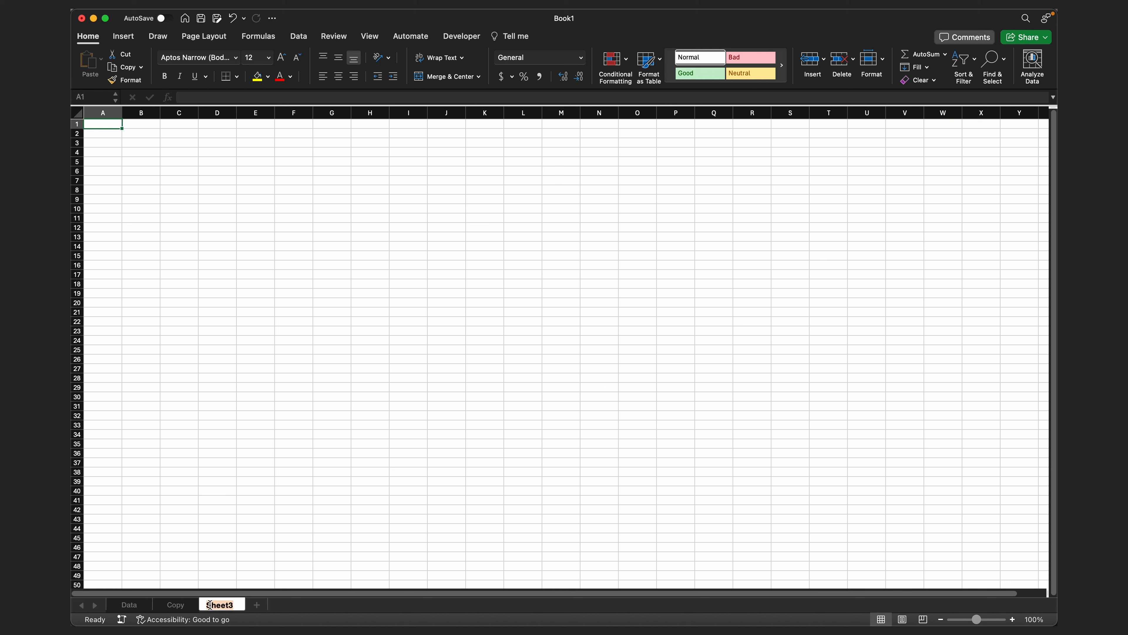
{"action": "type", "text": "Fai"}
{"action": "type", "text": "redTTest"}
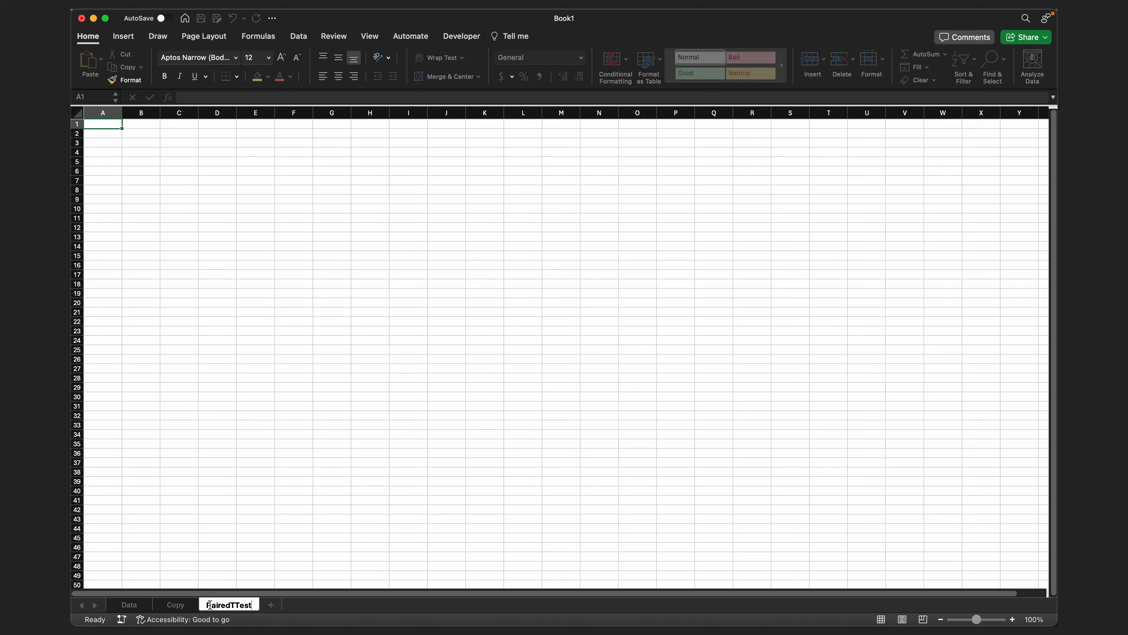
{"action": "key", "text": "Return"}
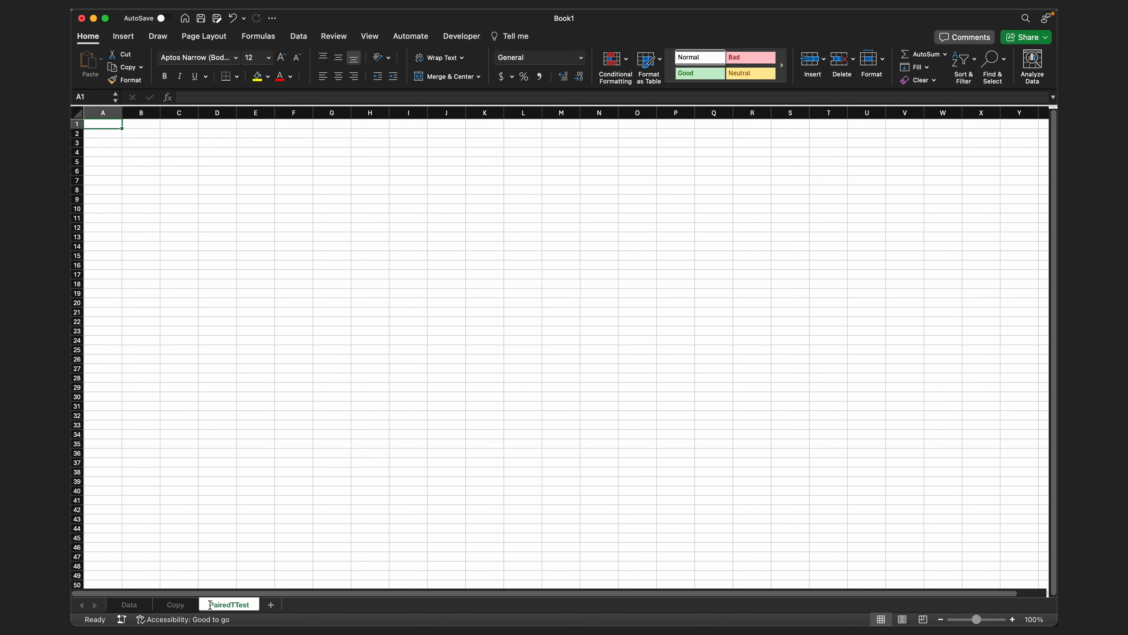
- Copy the whole Before, After and Difference table, A1:C58, on the Copy sheet
{"action": "left_click", "coordinate": [175, 605]}
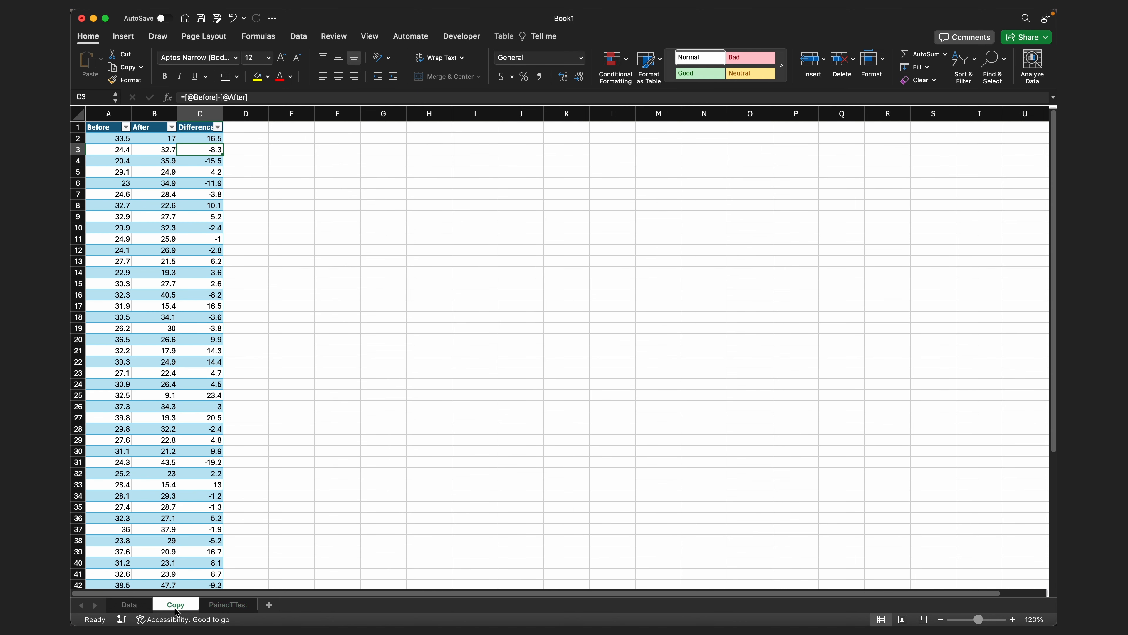
{"action": "left_click", "coordinate": [104, 127]}
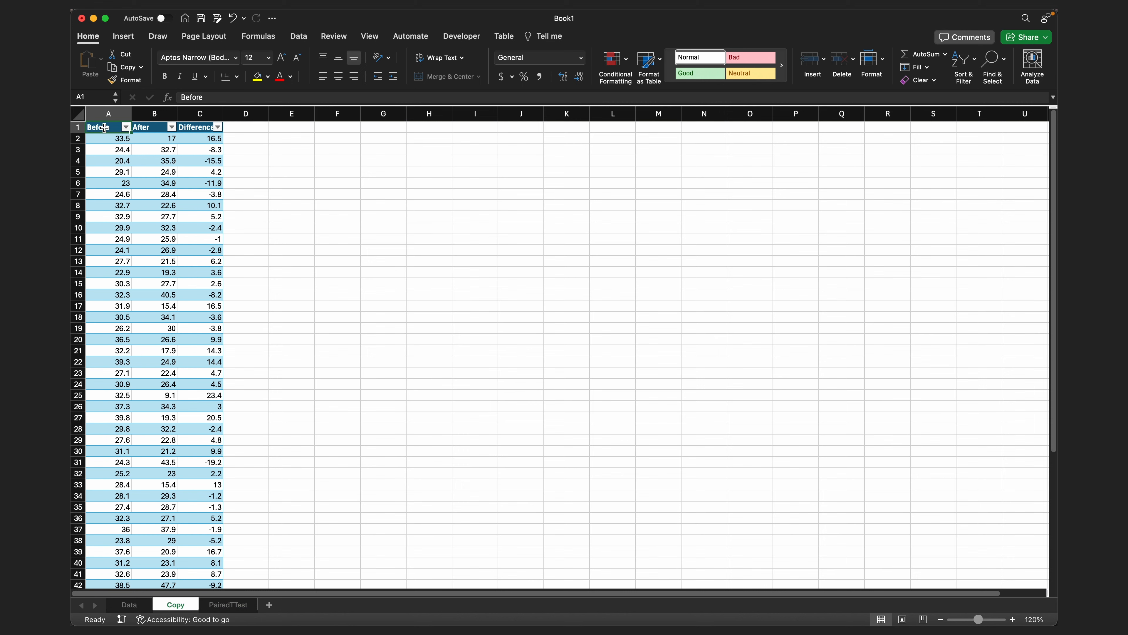
{"action": "key", "text": "shift+super+Right"}
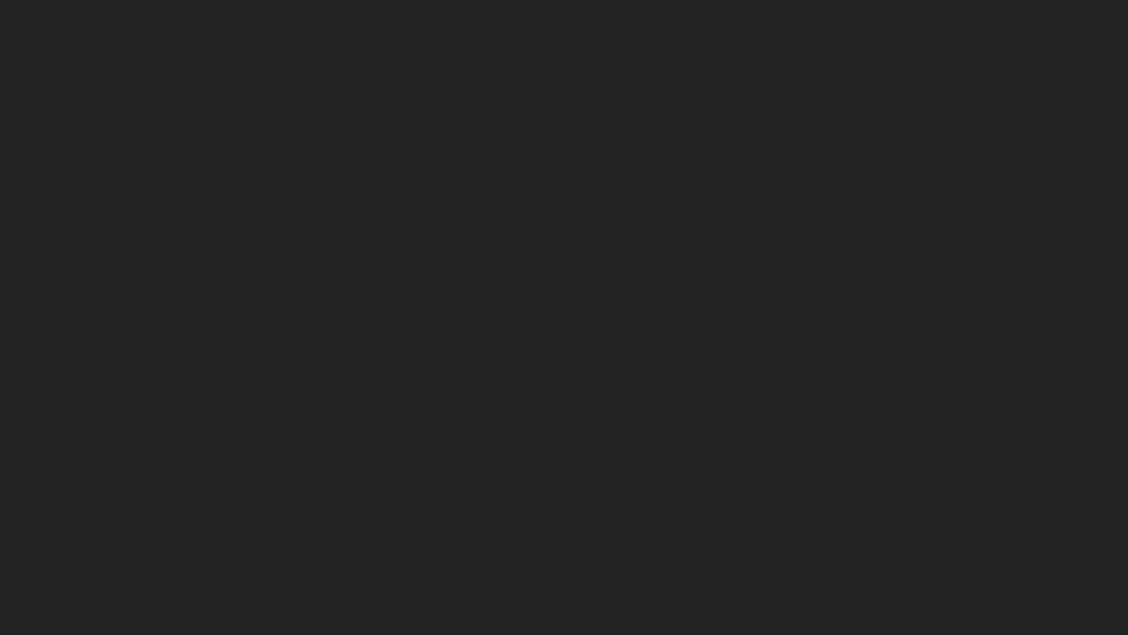
{"action": "key", "text": "shift+super+Down"}
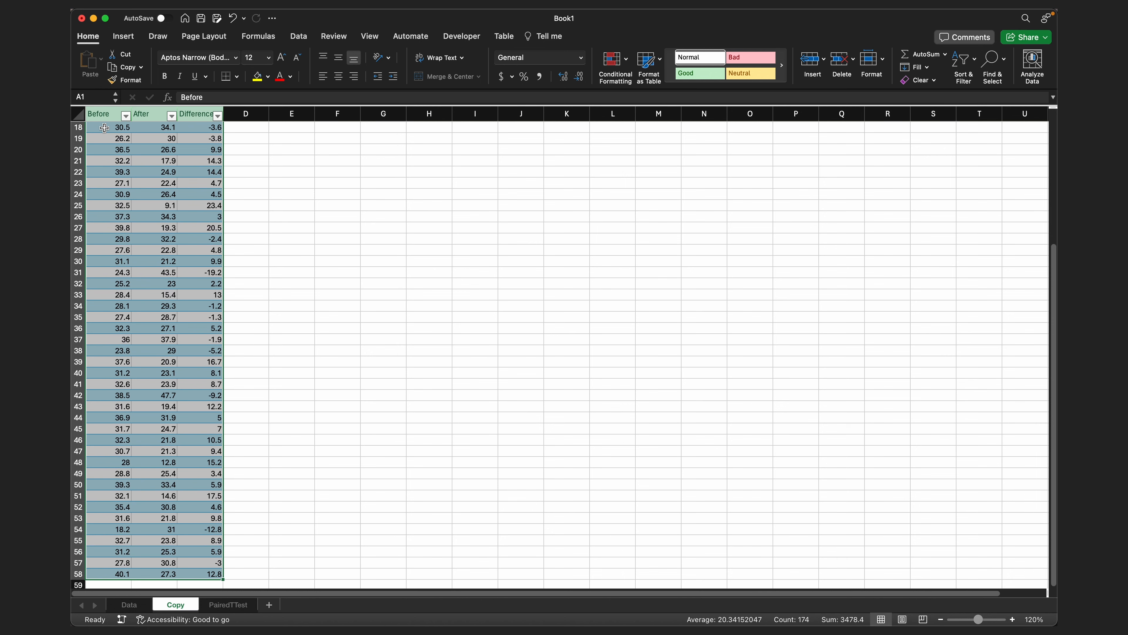
{"action": "scroll", "coordinate": [104, 128], "scroll_direction": "up", "scroll_amount": 5}
{"action": "key", "text": "super+c"}
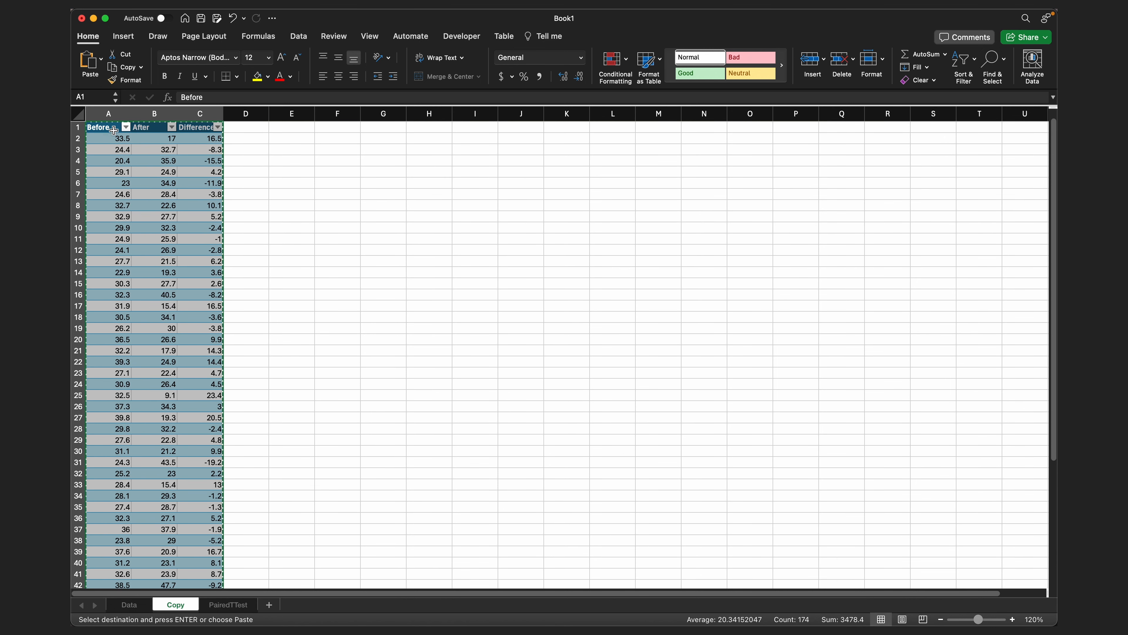
- Paste the copied data as values only into the PairedTTest sheet, starting at cell A1
{"action": "left_click", "coordinate": [230, 605]}
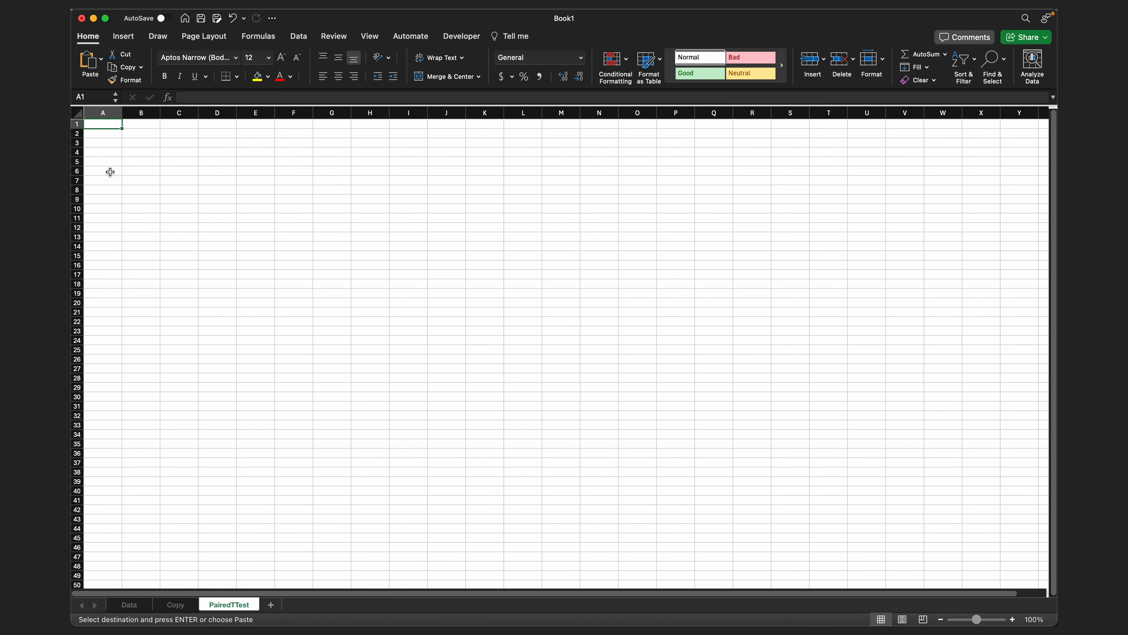
{"action": "left_click", "coordinate": [102, 60]}
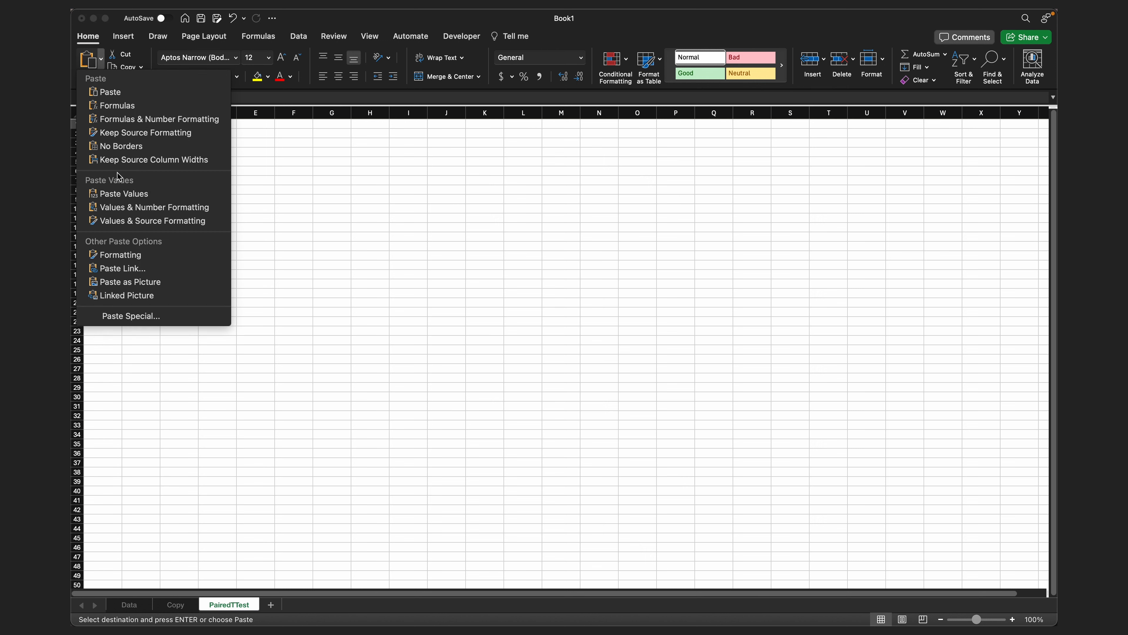
{"action": "left_click", "coordinate": [119, 196]}
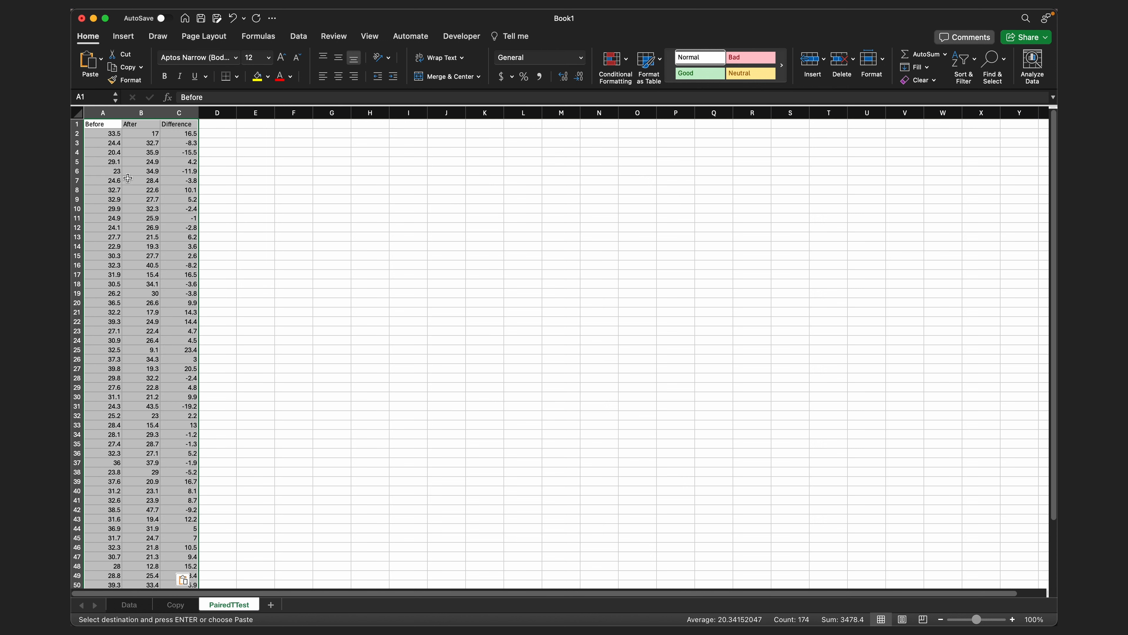
{"action": "left_click", "coordinate": [127, 180]}
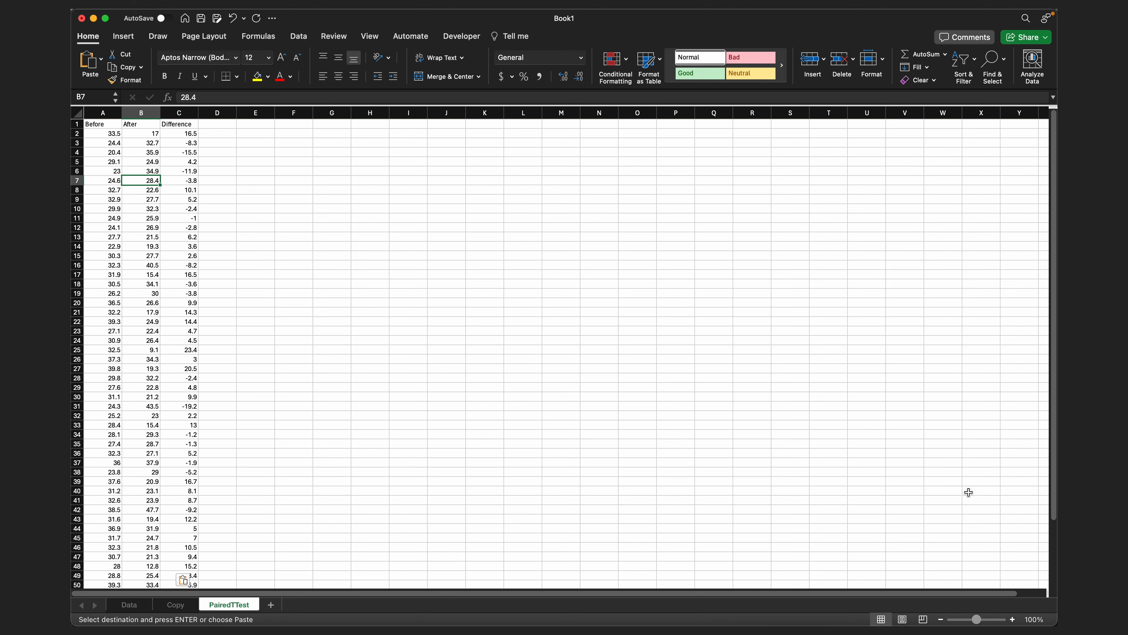
- Convert the pasted range A1:C58 on the PairedTTest sheet into a table with headers
{"action": "left_click", "coordinate": [1014, 619]}
{"action": "left_click", "coordinate": [1014, 620]}
{"action": "left_click", "coordinate": [175, 257]}
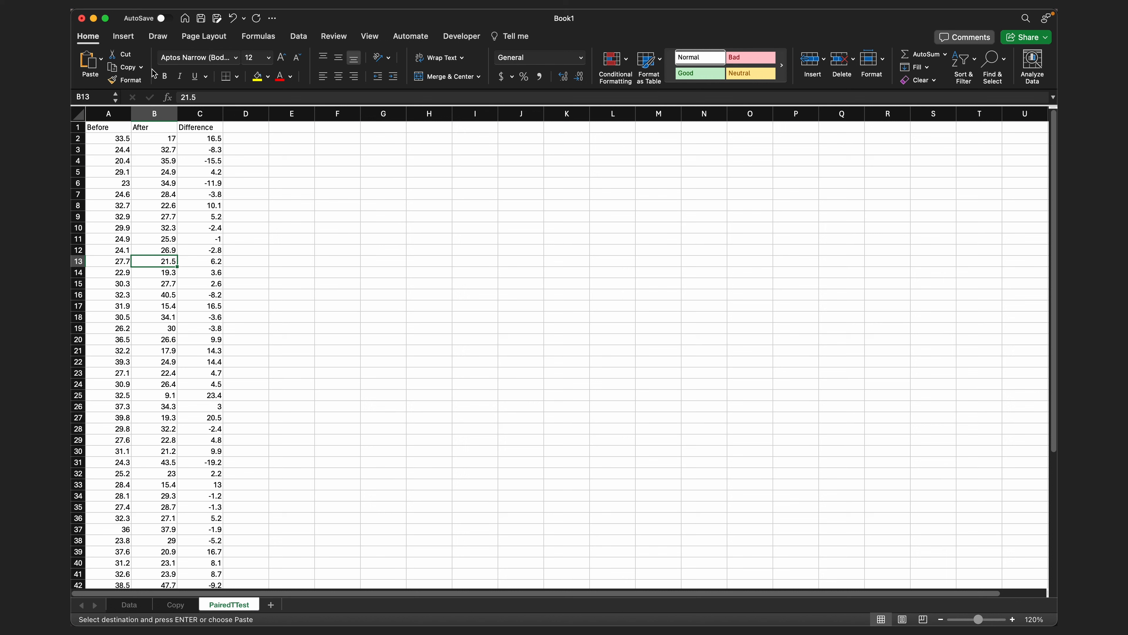
{"action": "left_click", "coordinate": [130, 39]}
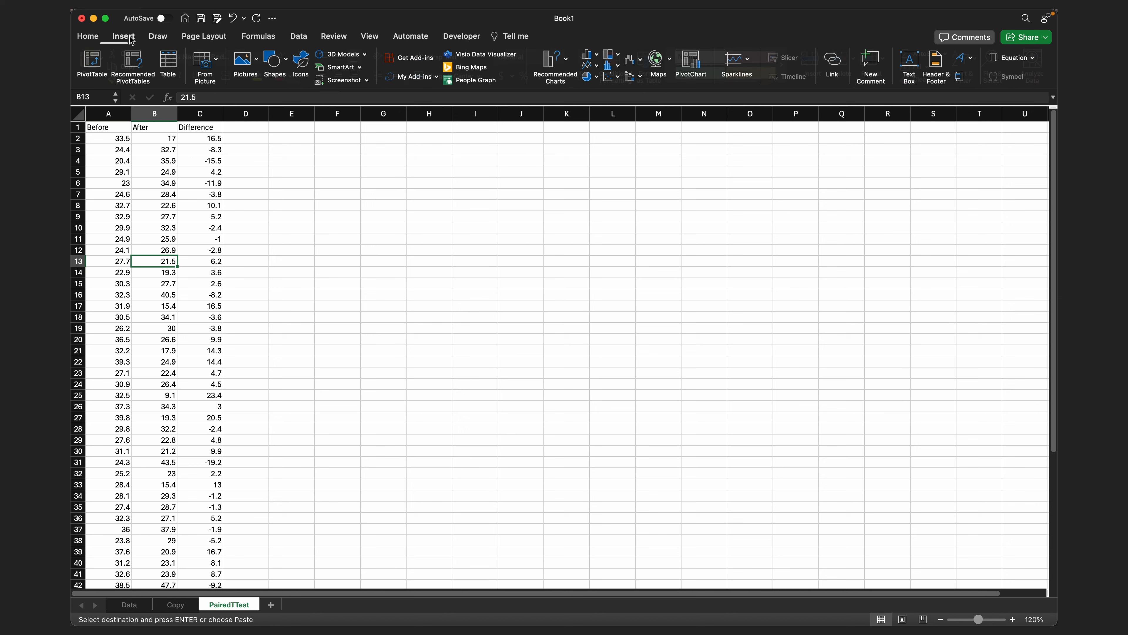
{"action": "left_click", "coordinate": [167, 64]}
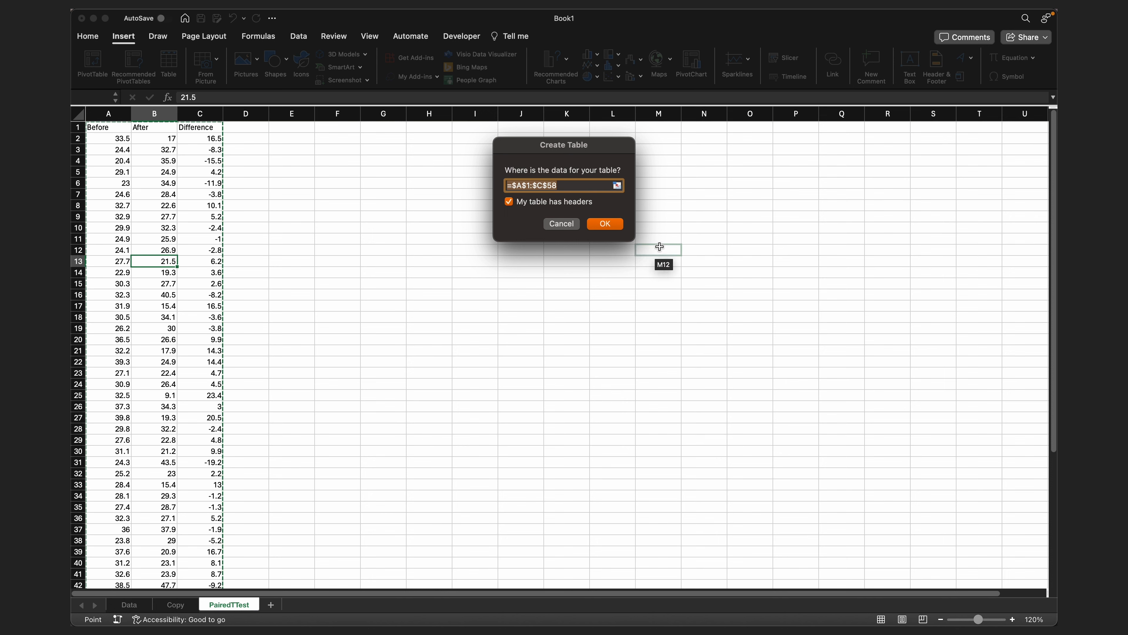
{"action": "left_click", "coordinate": [606, 225]}
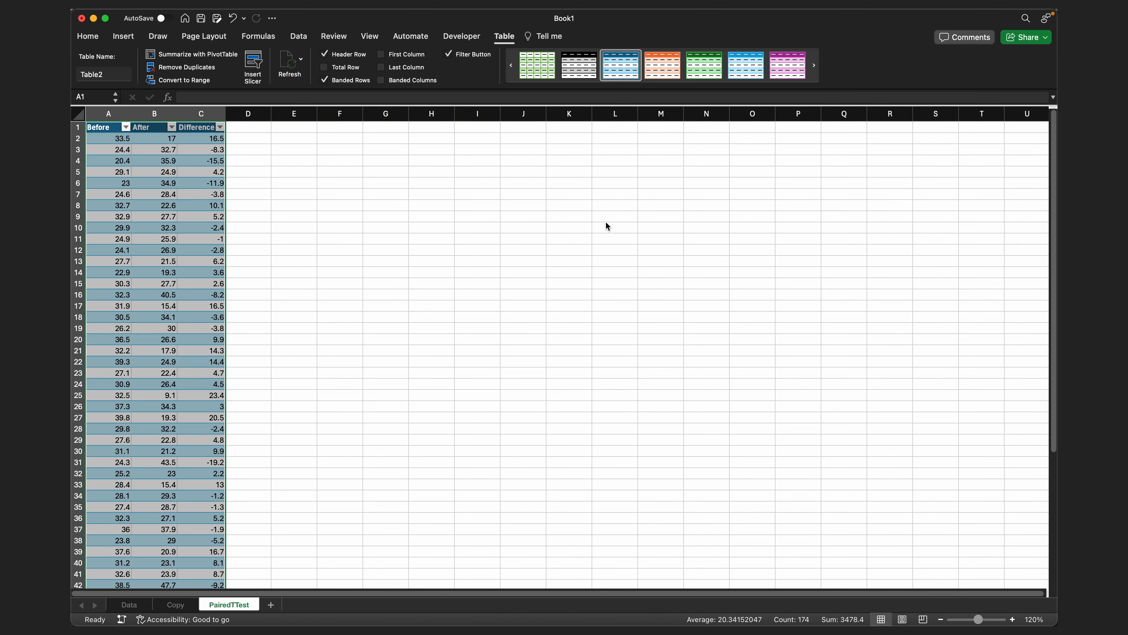
{"action": "left_click", "coordinate": [186, 197]}
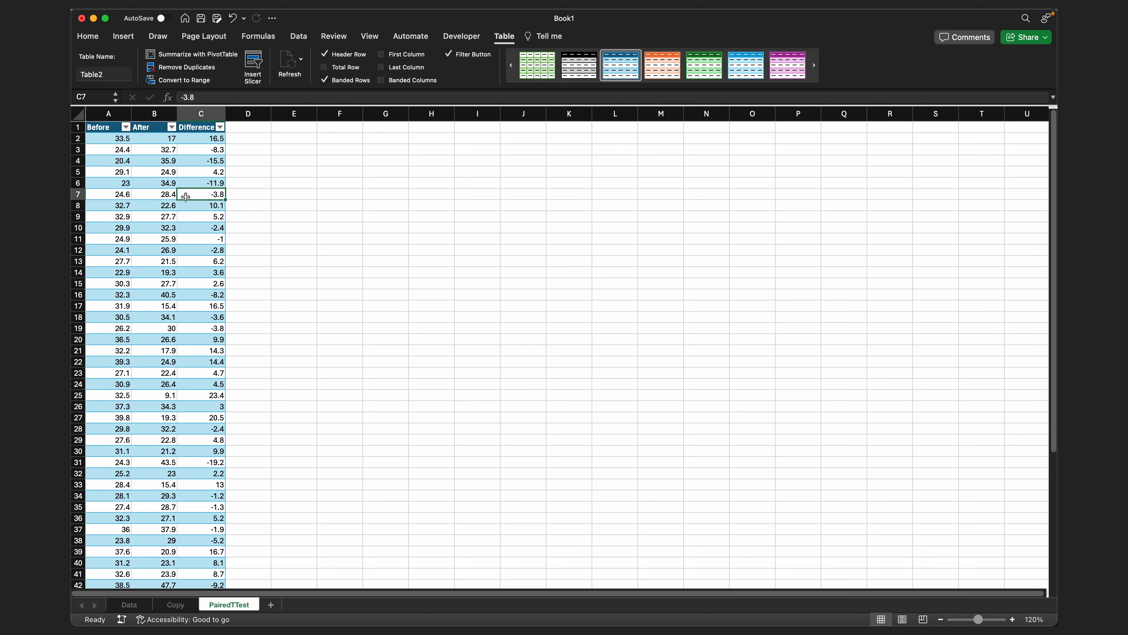
- Start a Descriptive Statistics analysis of the Before column with the input range A1:A58
{"action": "left_click", "coordinate": [167, 195]}
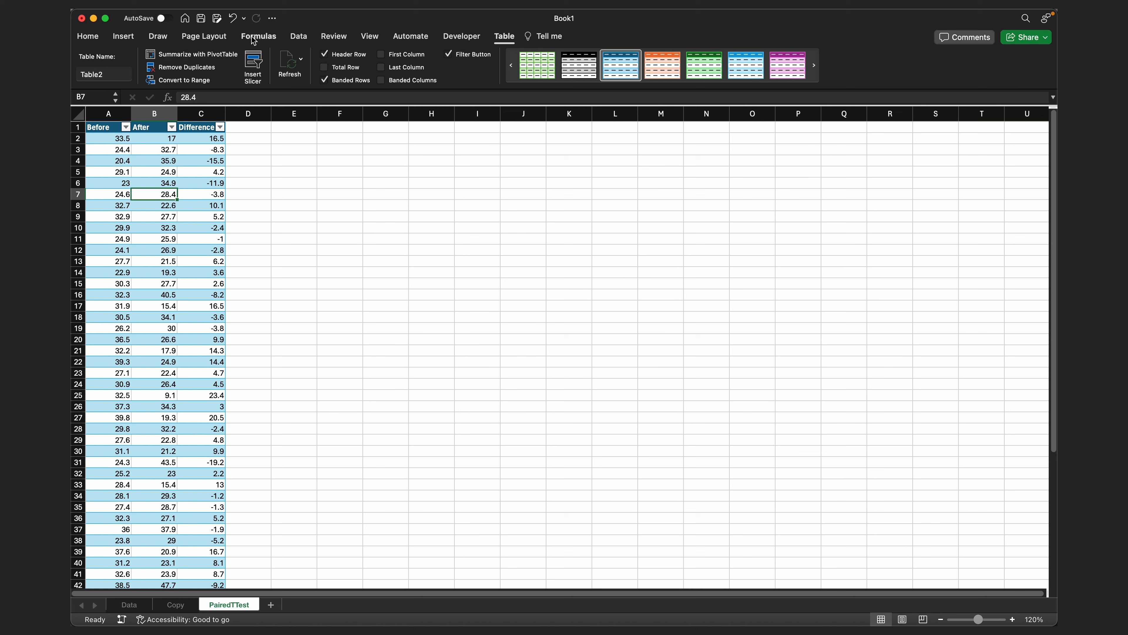
{"action": "left_click", "coordinate": [302, 40]}
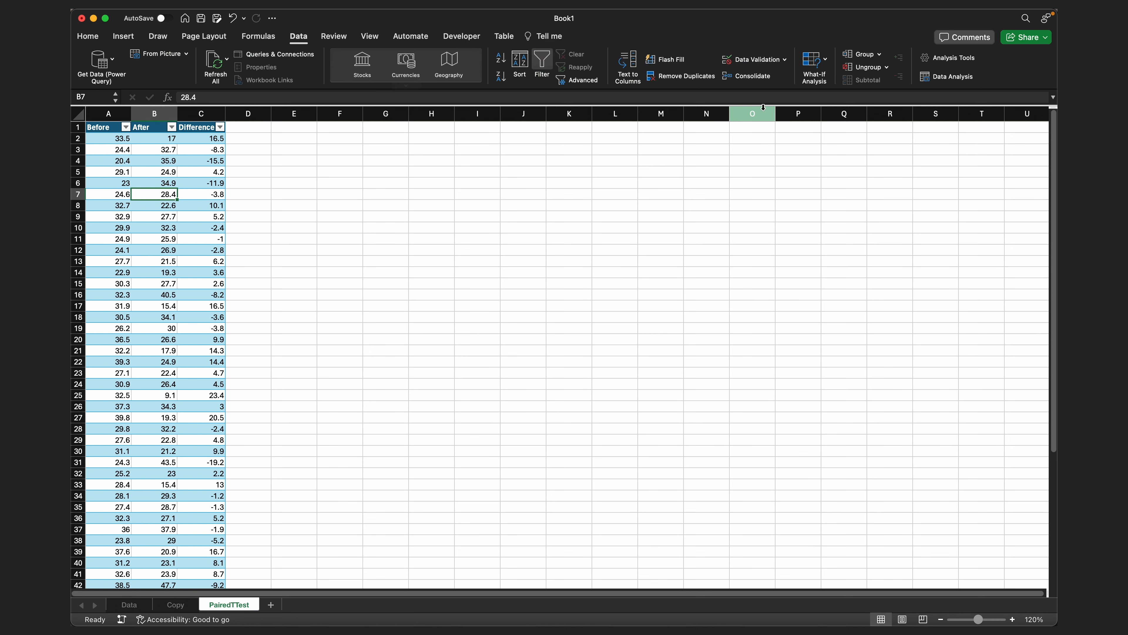
{"action": "left_click", "coordinate": [957, 82]}
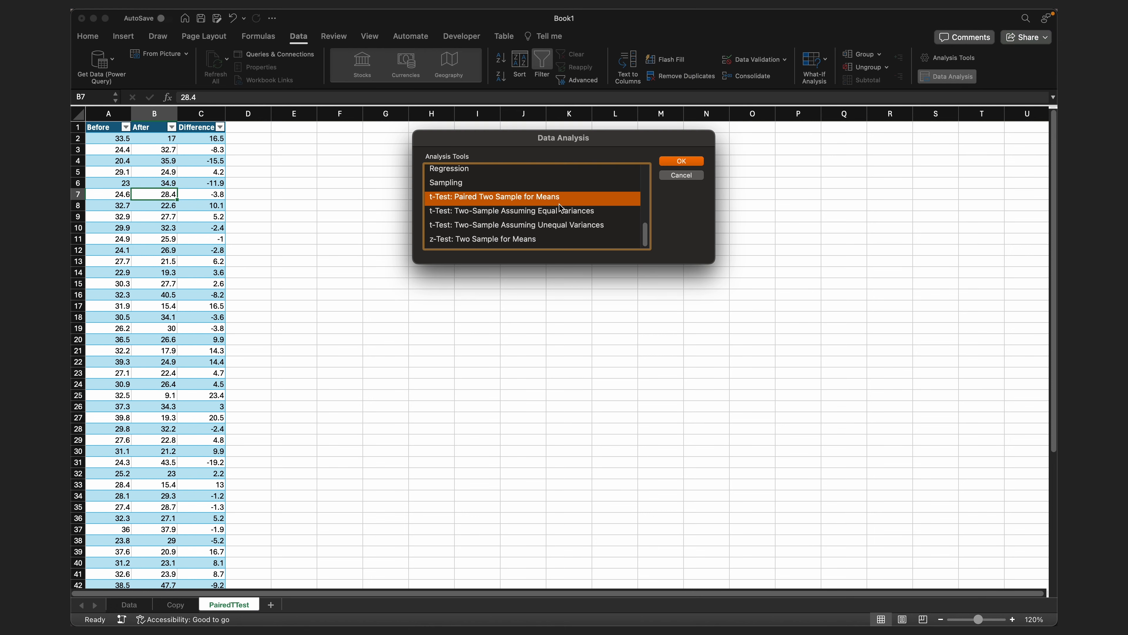
{"action": "scroll", "coordinate": [562, 208], "scroll_direction": "up", "scroll_amount": 5}
{"action": "scroll", "coordinate": [561, 208], "scroll_direction": "down", "scroll_amount": 2}
{"action": "double_click", "coordinate": [491, 225]}
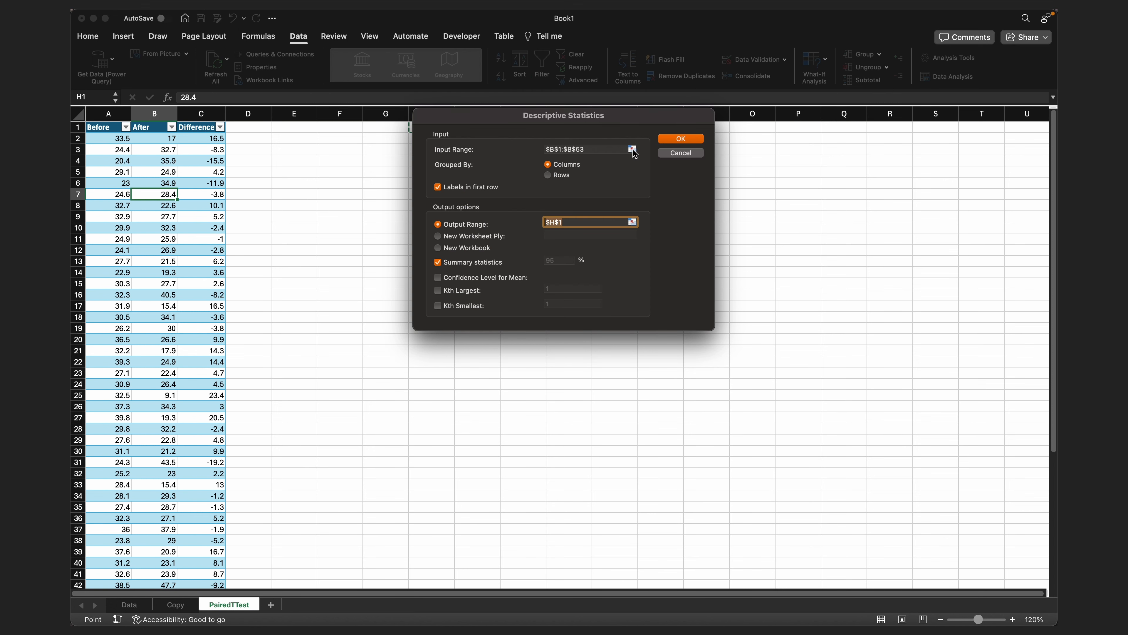
{"action": "left_click", "coordinate": [633, 150]}
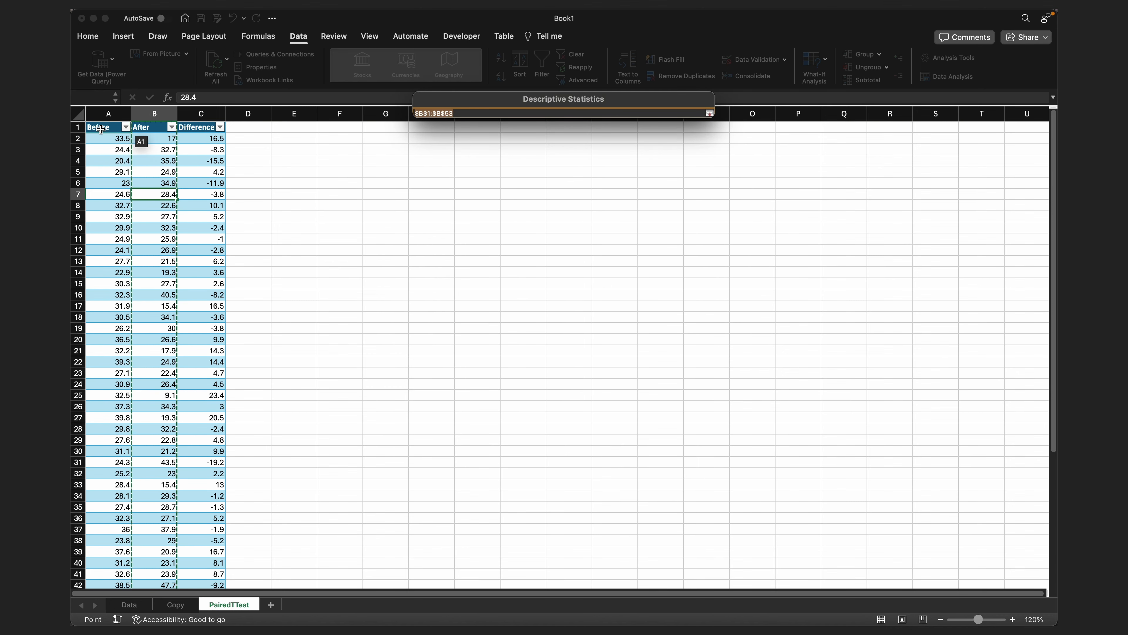
{"action": "left_click", "coordinate": [102, 128]}
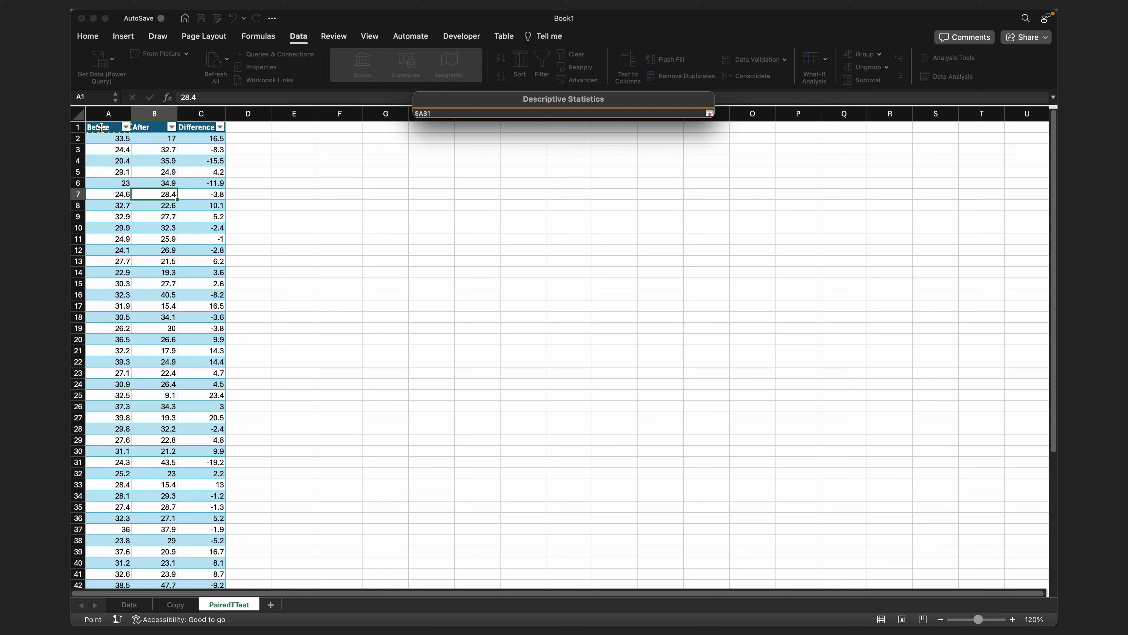
{"action": "key", "text": "super+shift+Down"}
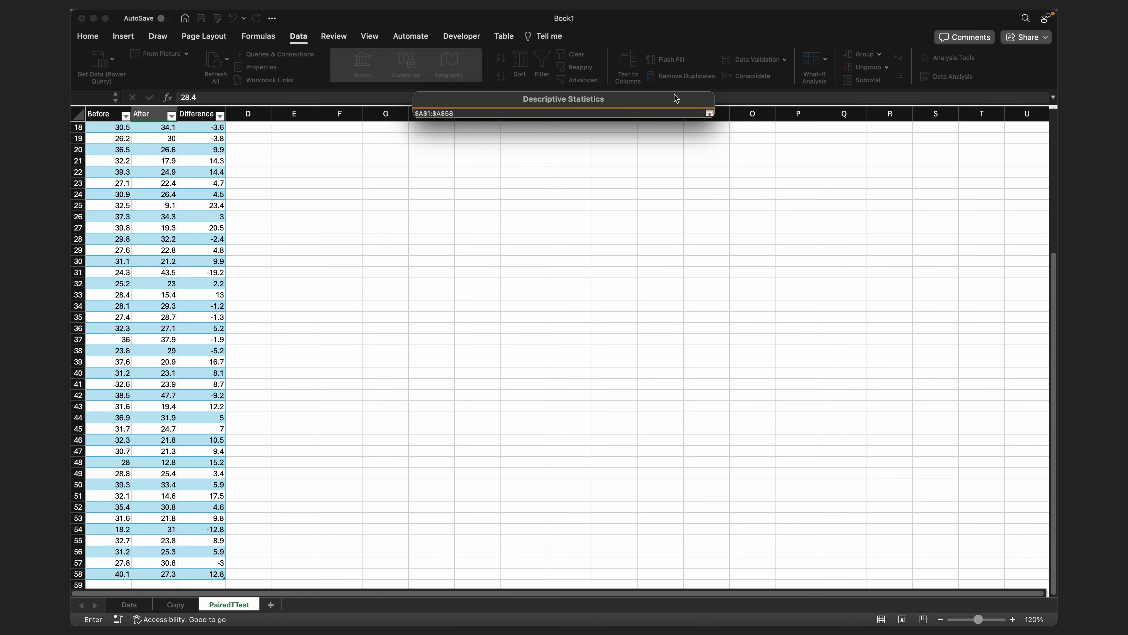
{"action": "left_click", "coordinate": [710, 113]}
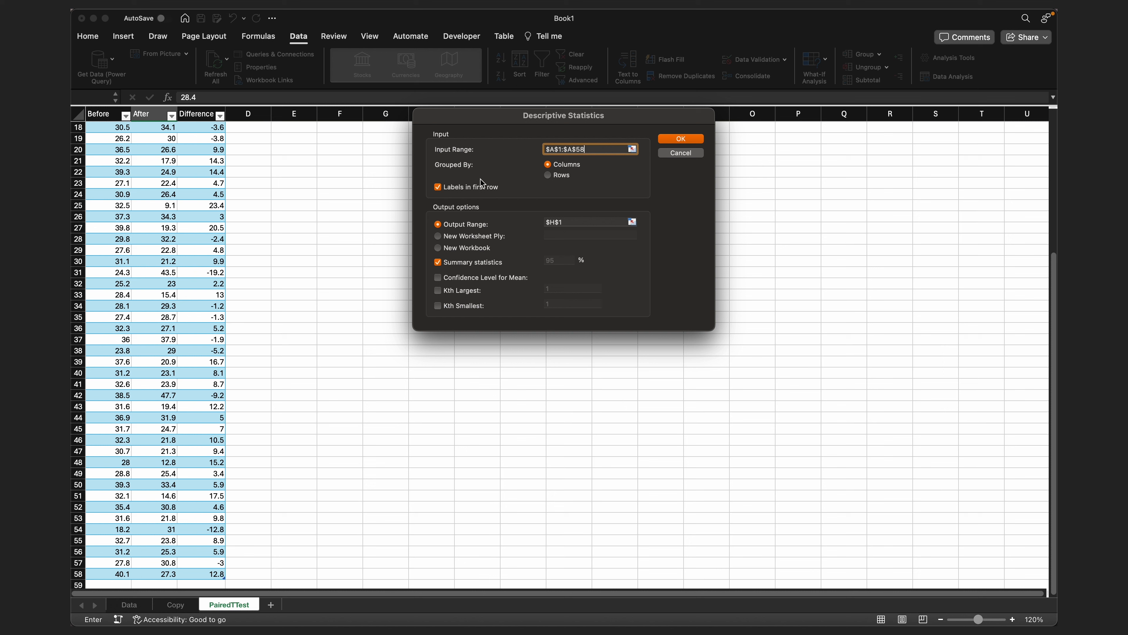
- Generate the Before summary statistics with output at cell E1, and autofit column E to its labels
{"action": "left_click", "coordinate": [632, 223]}
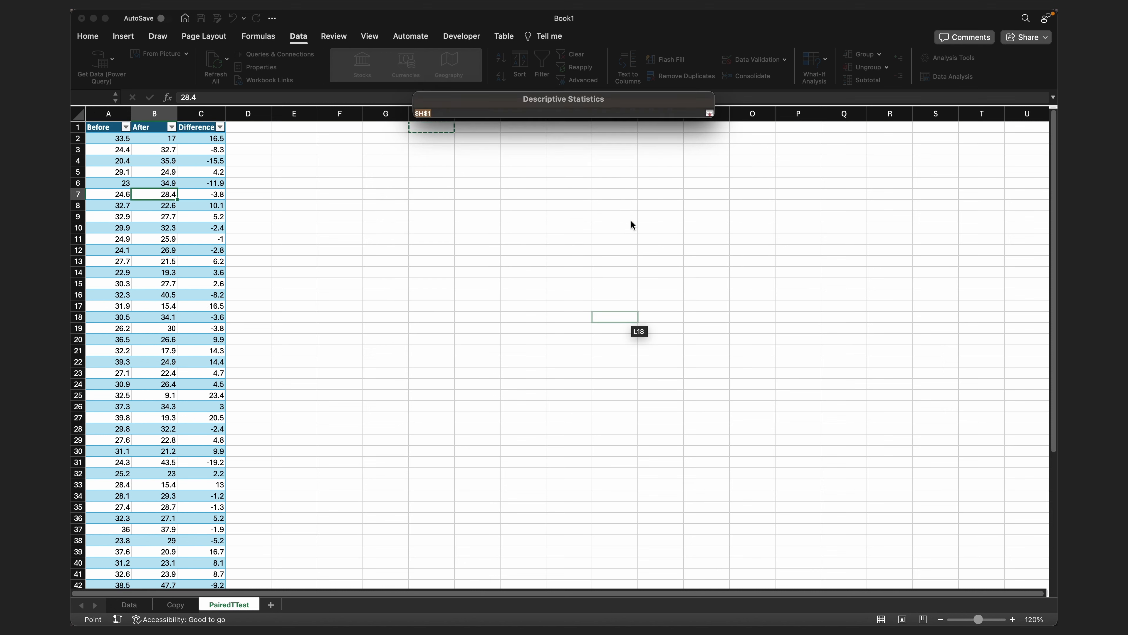
{"action": "left_click", "coordinate": [305, 128]}
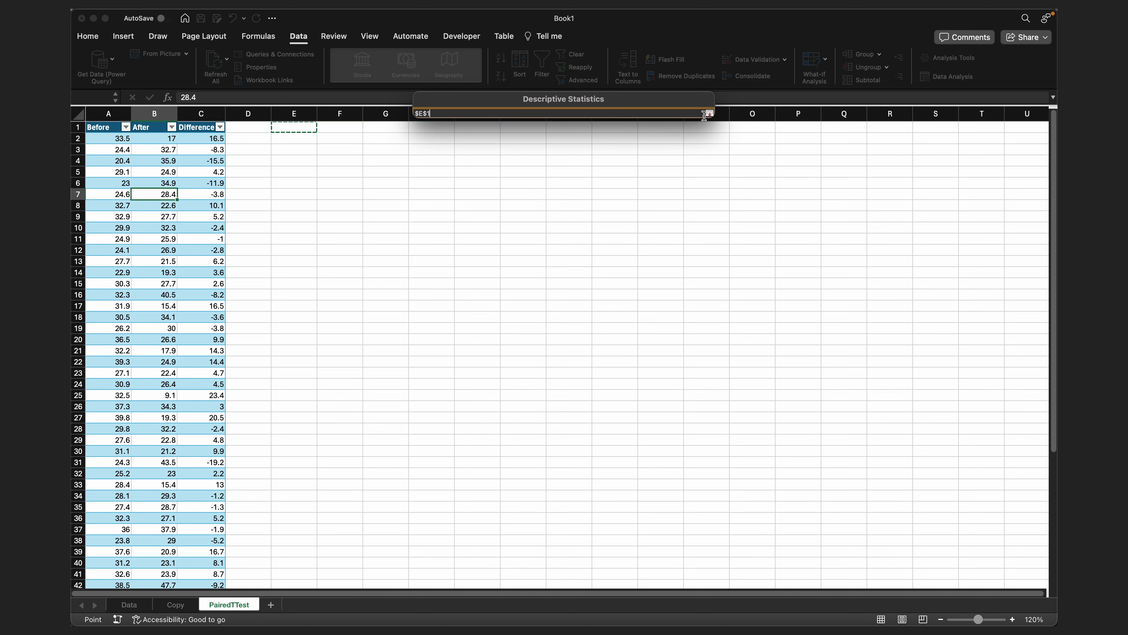
{"action": "left_click", "coordinate": [709, 114]}
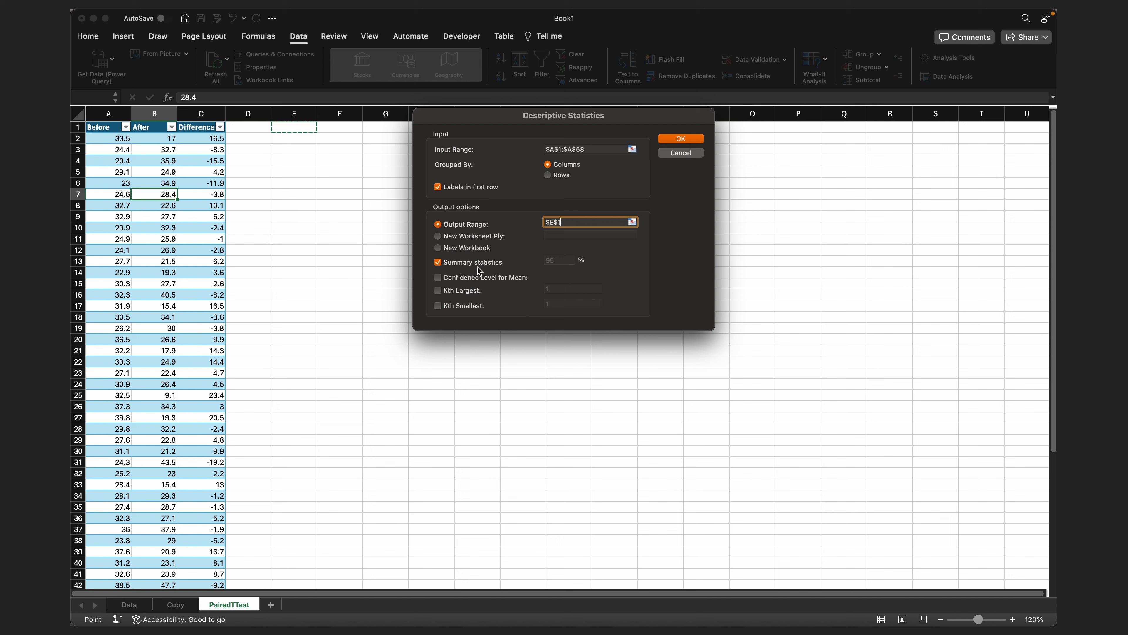
{"action": "left_click", "coordinate": [701, 139]}
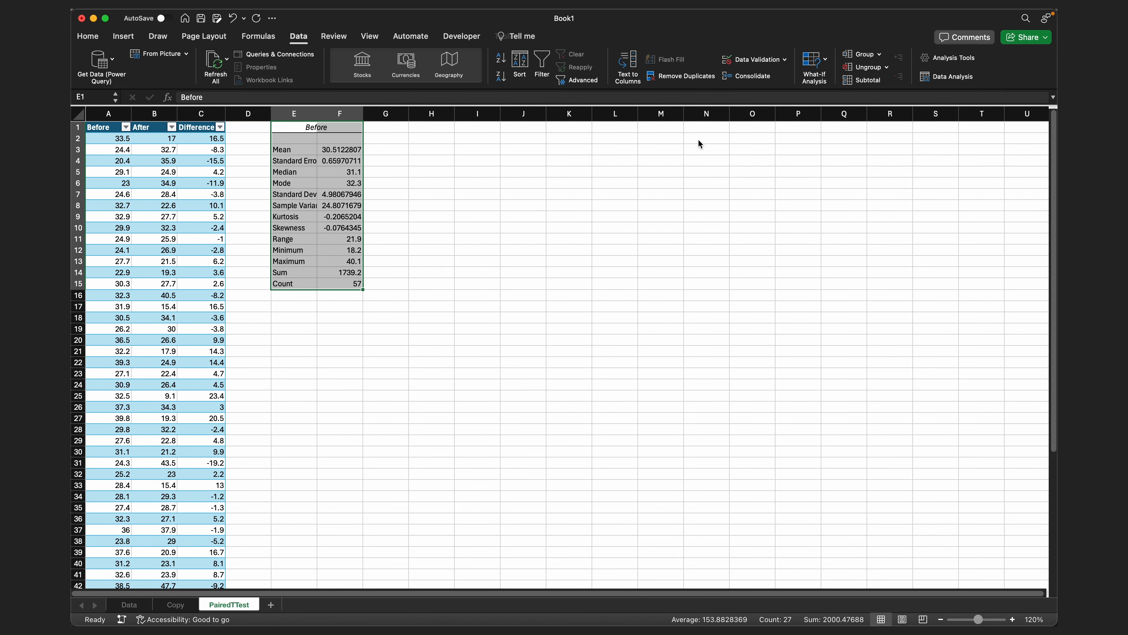
{"action": "left_click", "coordinate": [323, 164]}
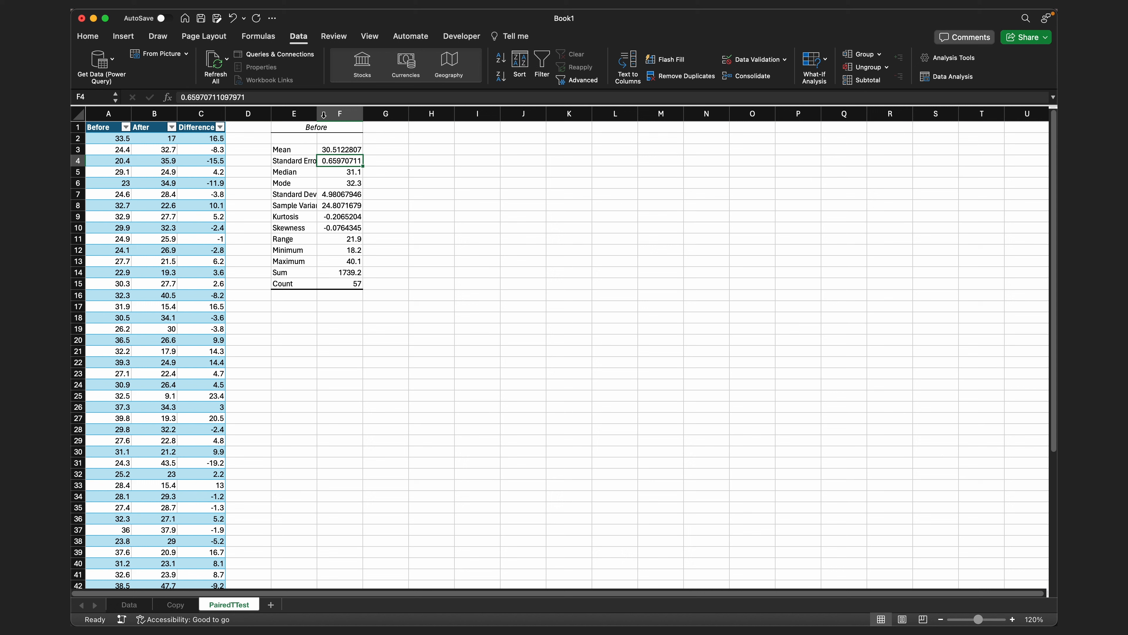
{"action": "double_click", "coordinate": [317, 112]}
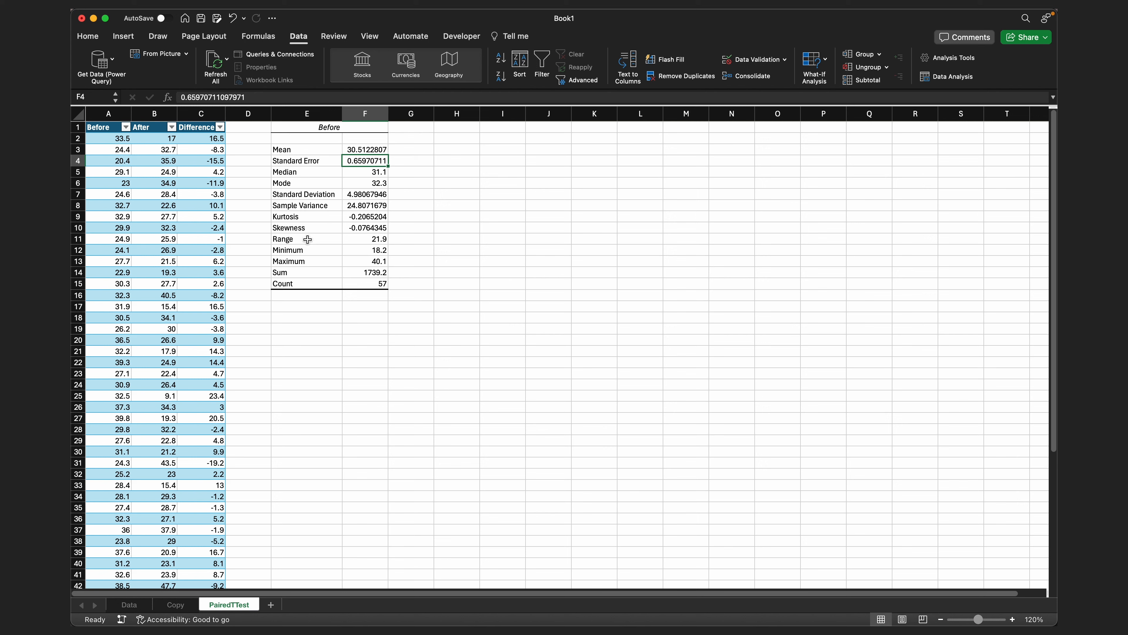
- Start a Descriptive Statistics analysis of the After column with the input range B1:B58
{"action": "left_click", "coordinate": [453, 128]}
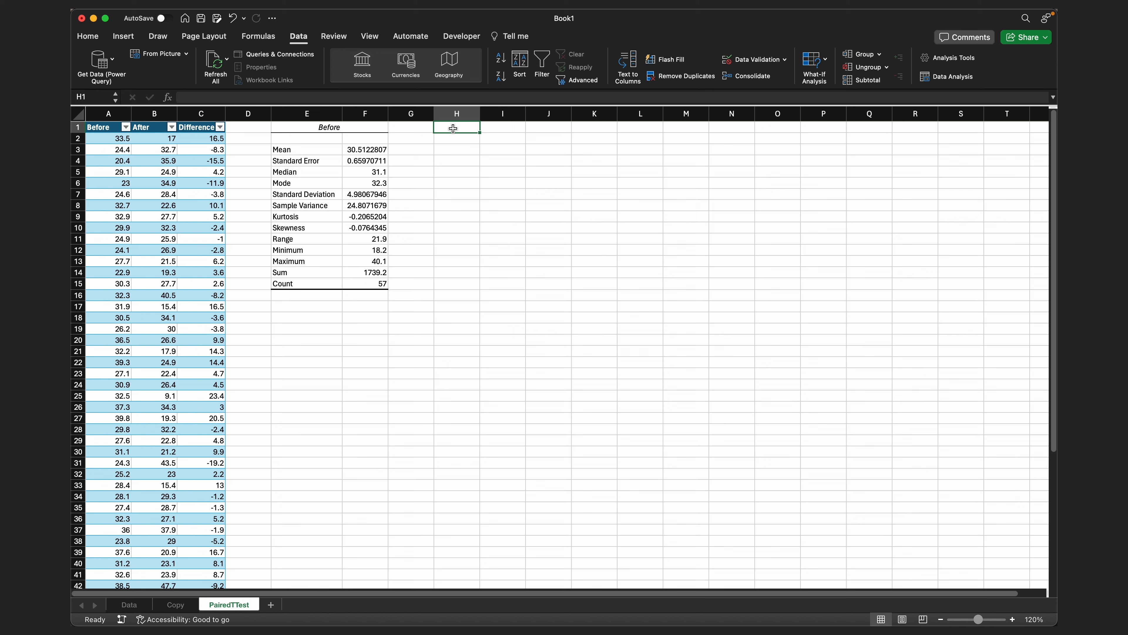
{"action": "left_click", "coordinate": [949, 76]}
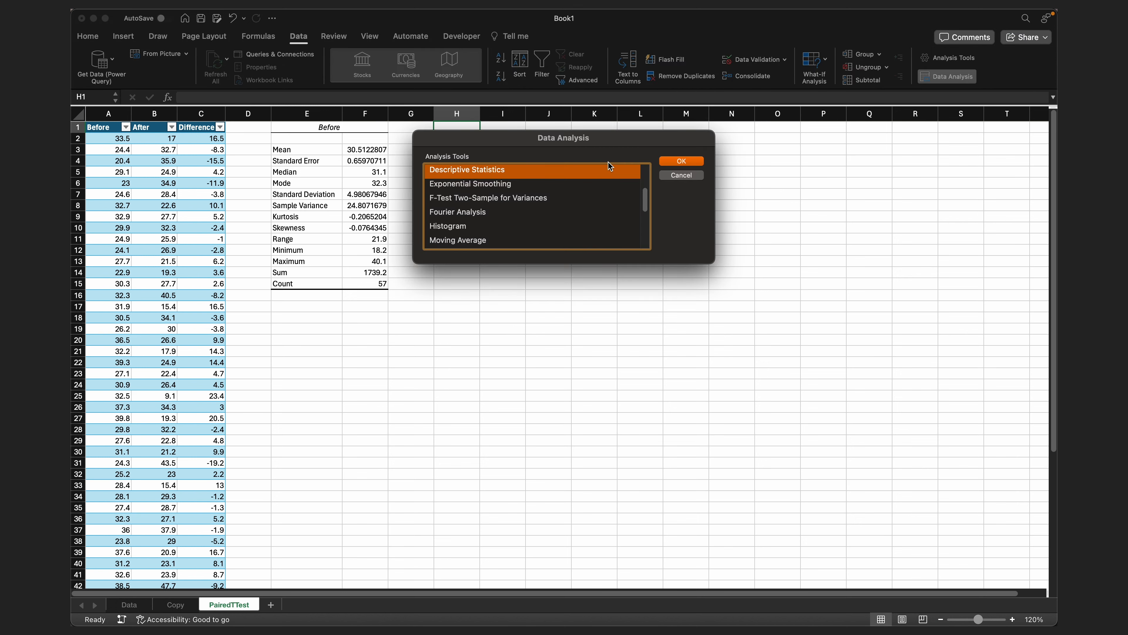
{"action": "left_click", "coordinate": [695, 162]}
{"action": "left_click", "coordinate": [631, 149]}
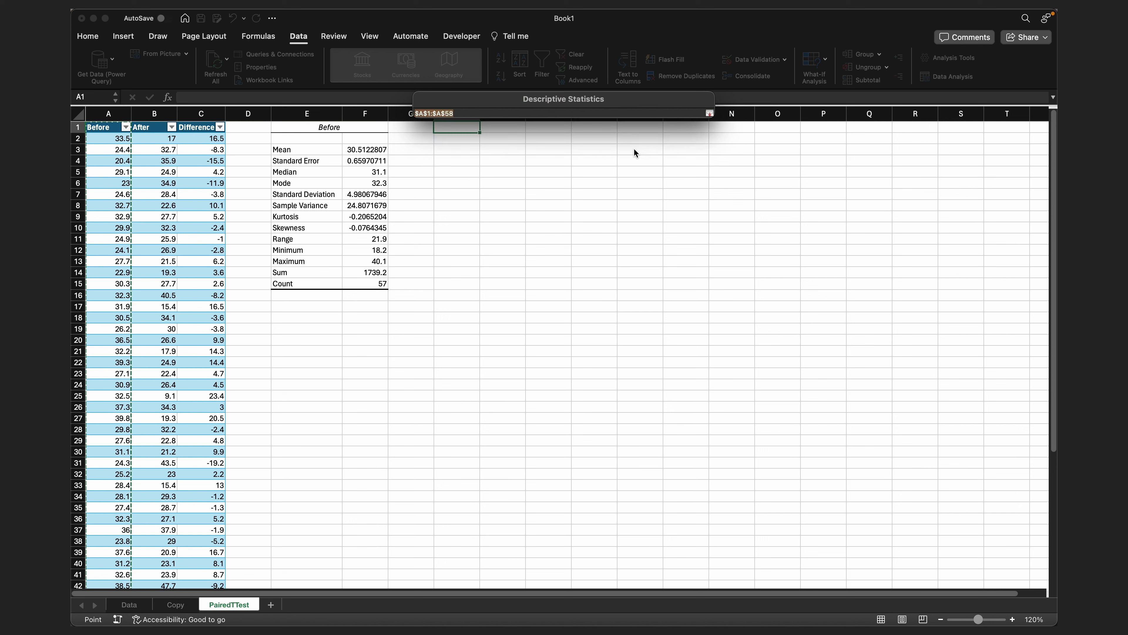
{"action": "left_click", "coordinate": [150, 127]}
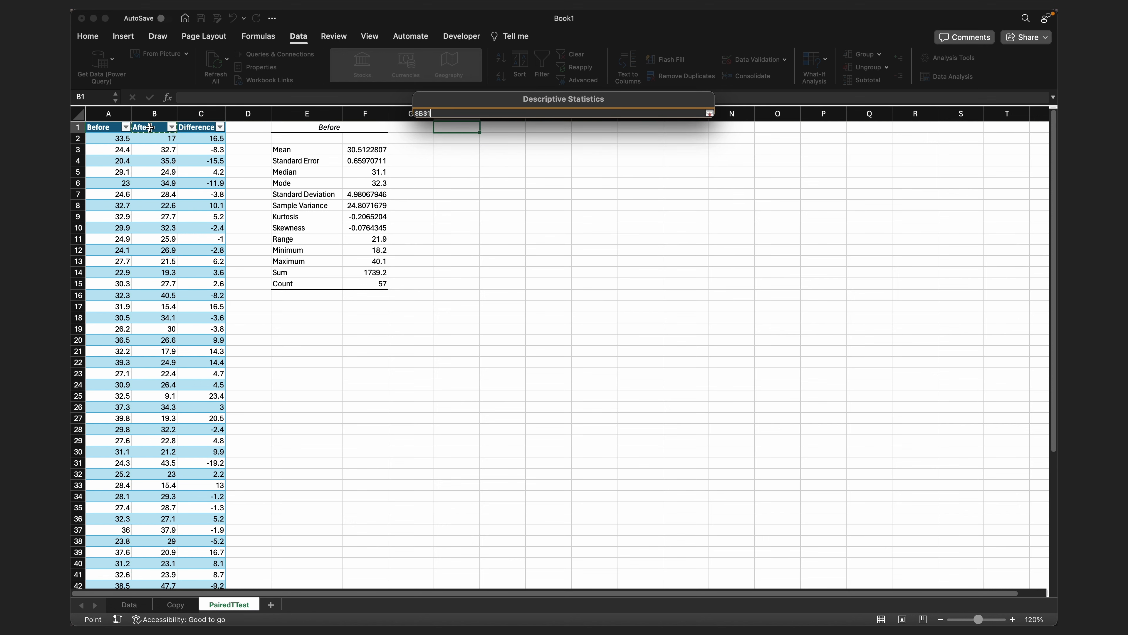
{"action": "key", "text": "super+shift+Down"}
{"action": "left_click", "coordinate": [709, 114]}
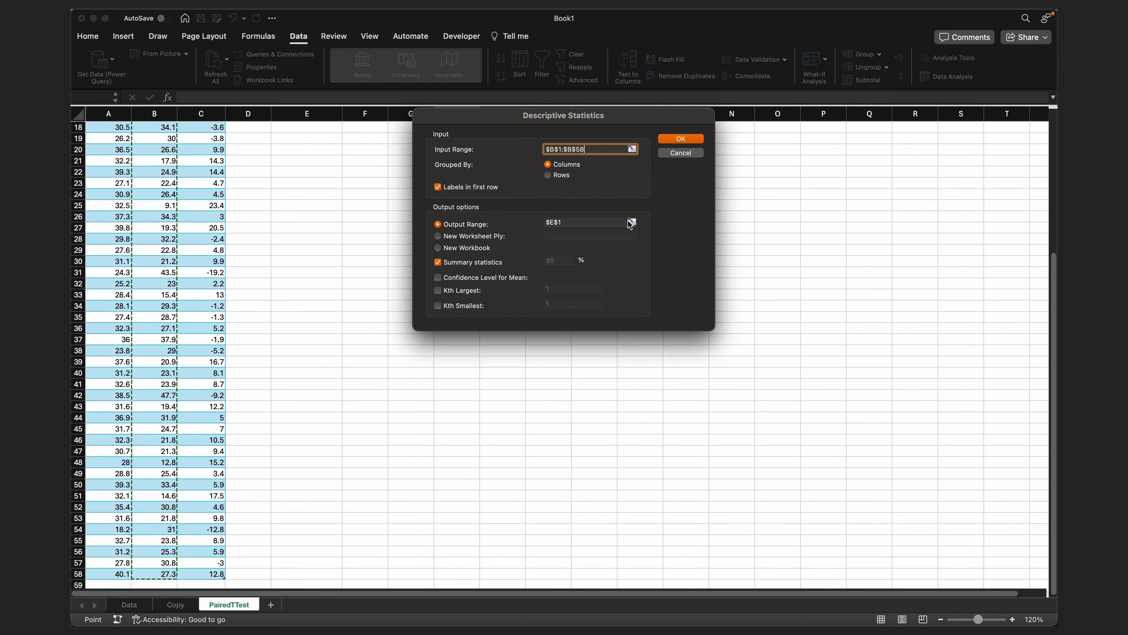
- Generate the After summary statistics with output at cell H1, and widen column H to fit its labels
{"action": "left_click", "coordinate": [633, 223]}
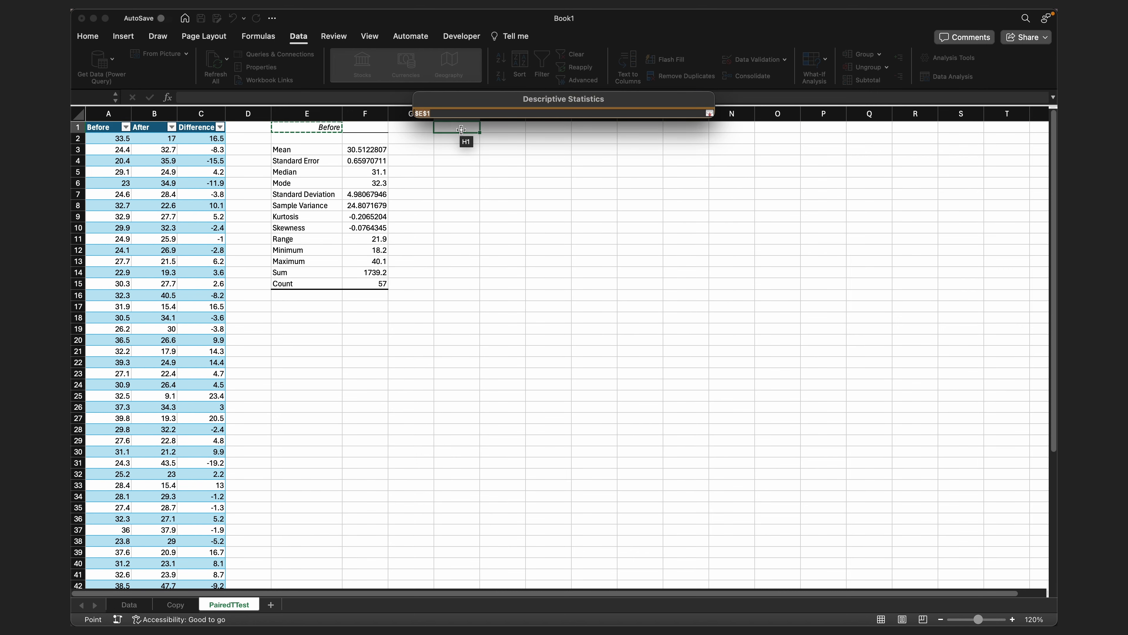
{"action": "left_click", "coordinate": [459, 126]}
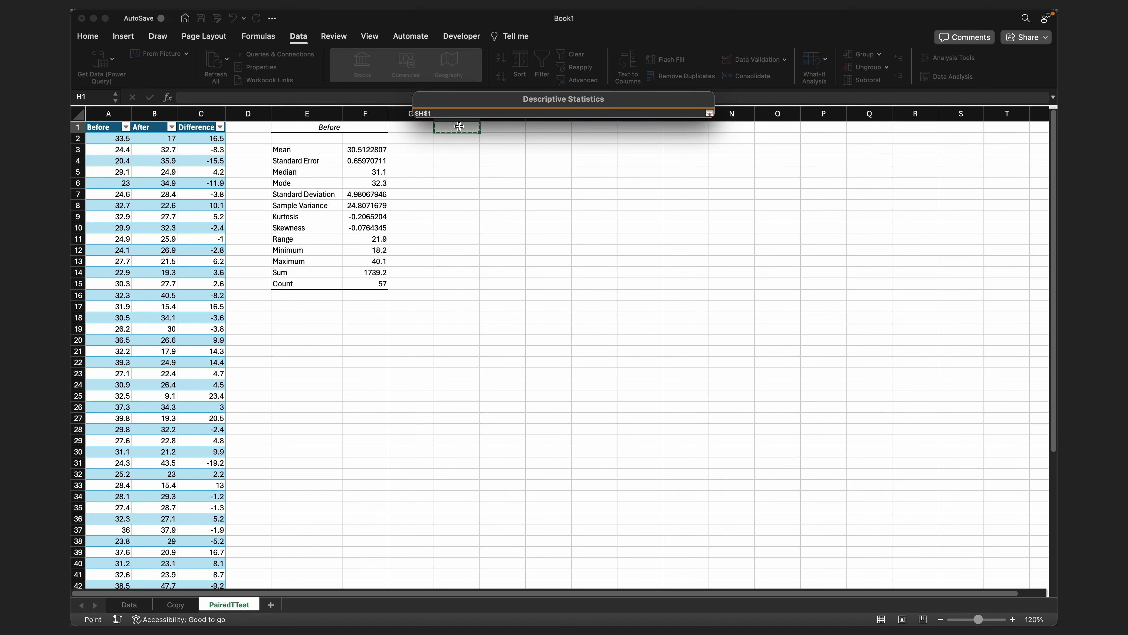
{"action": "left_click", "coordinate": [709, 113]}
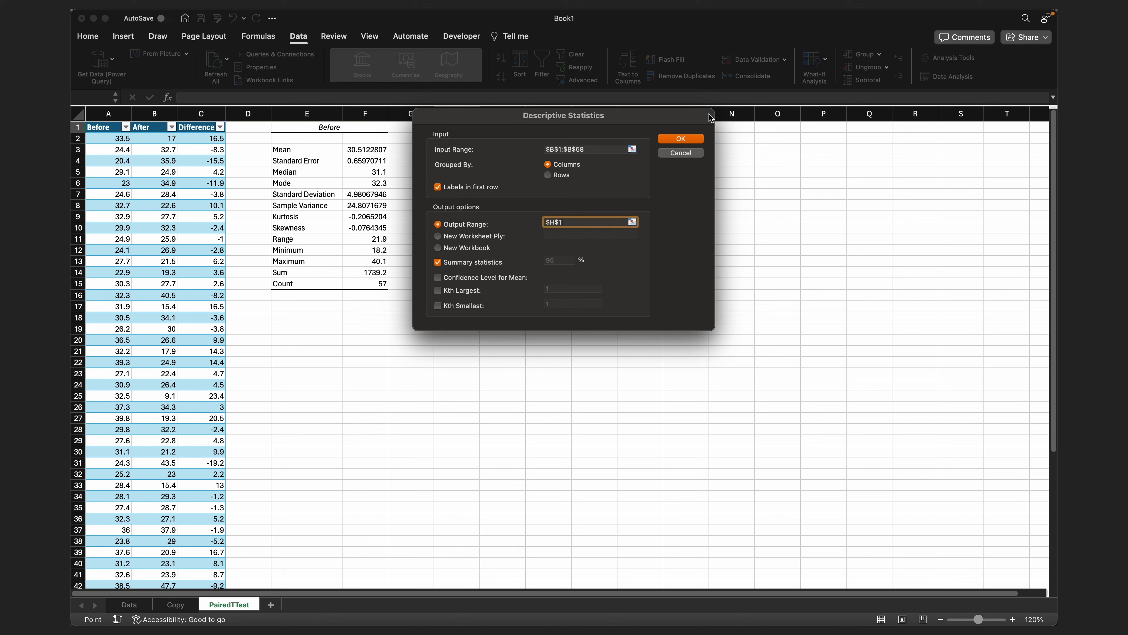
{"action": "left_click", "coordinate": [681, 139]}
{"action": "left_click", "coordinate": [469, 193]}
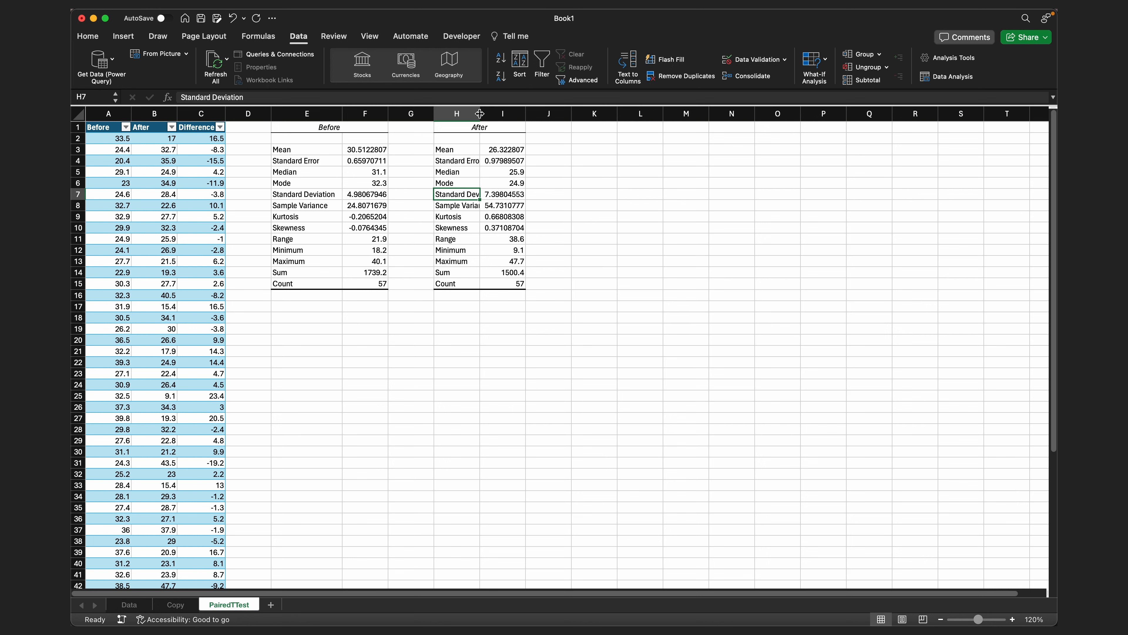
{"action": "left_click_drag", "start_coordinate": [479, 113], "coordinate": [505, 114]}
{"action": "left_click", "coordinate": [516, 183]}
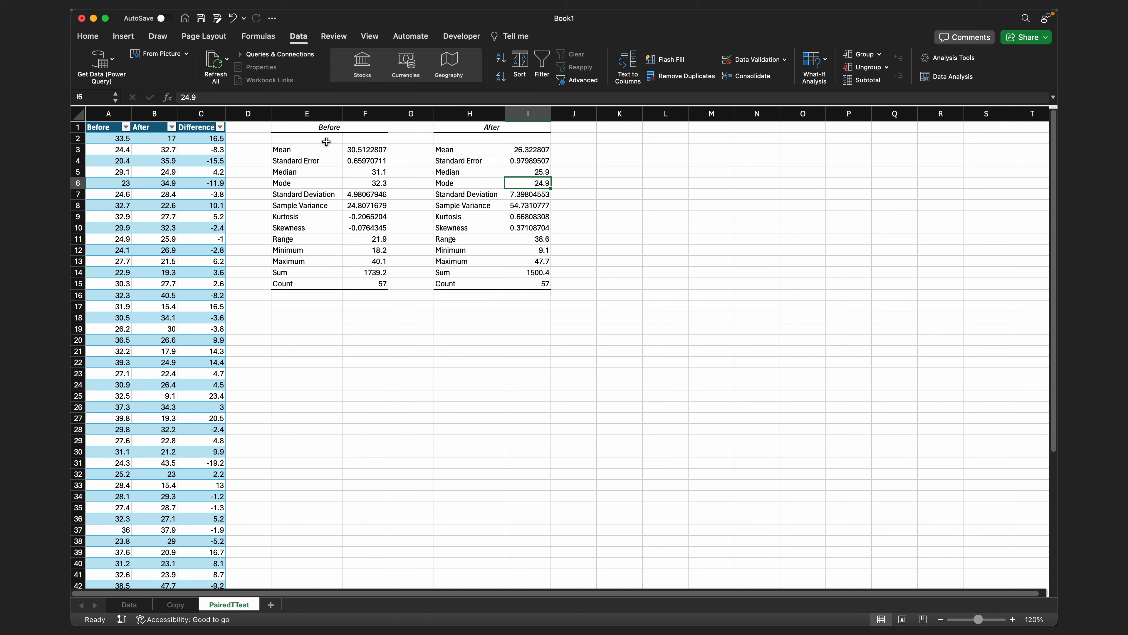
- Start a Descriptive Statistics analysis of the Difference column with the input range C1:C58
{"action": "left_click", "coordinate": [607, 127]}
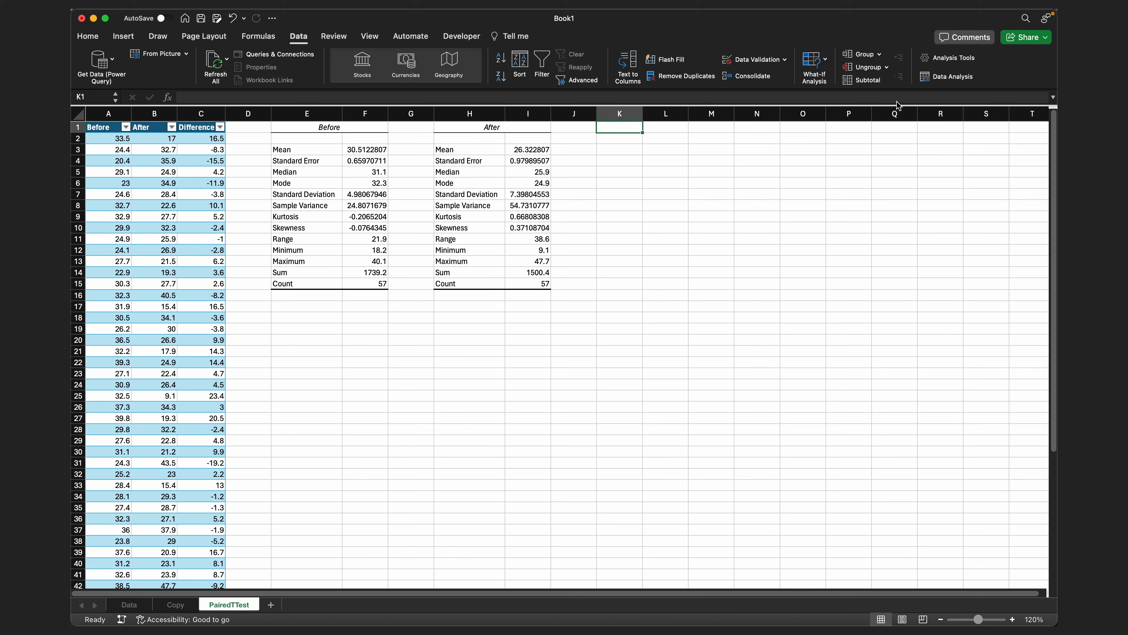
{"action": "left_click", "coordinate": [943, 83]}
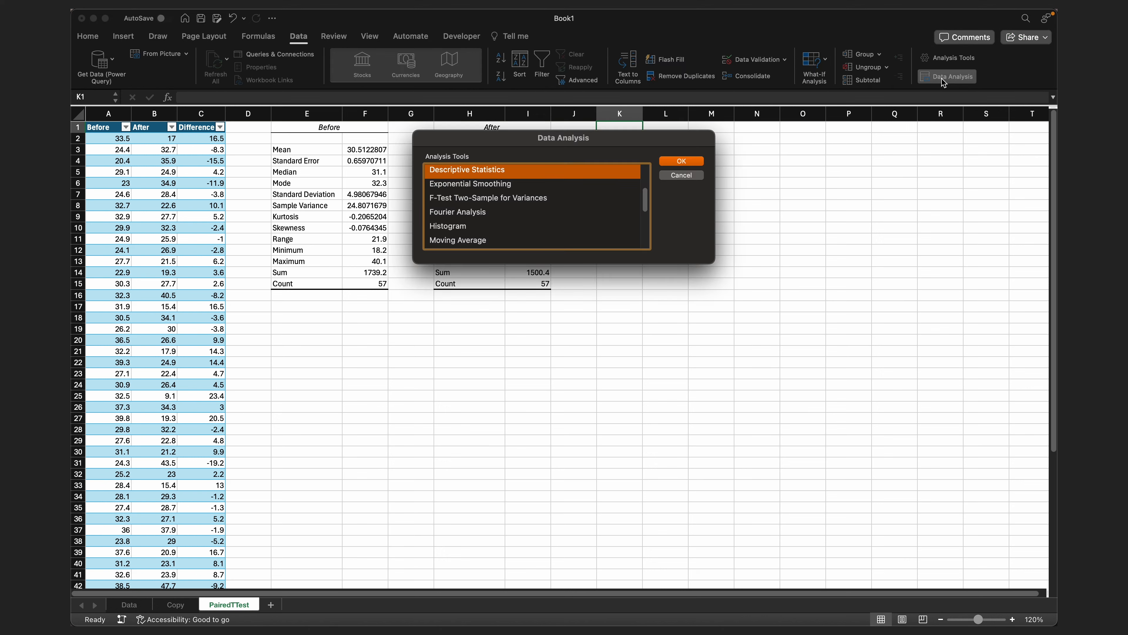
{"action": "left_click", "coordinate": [680, 162]}
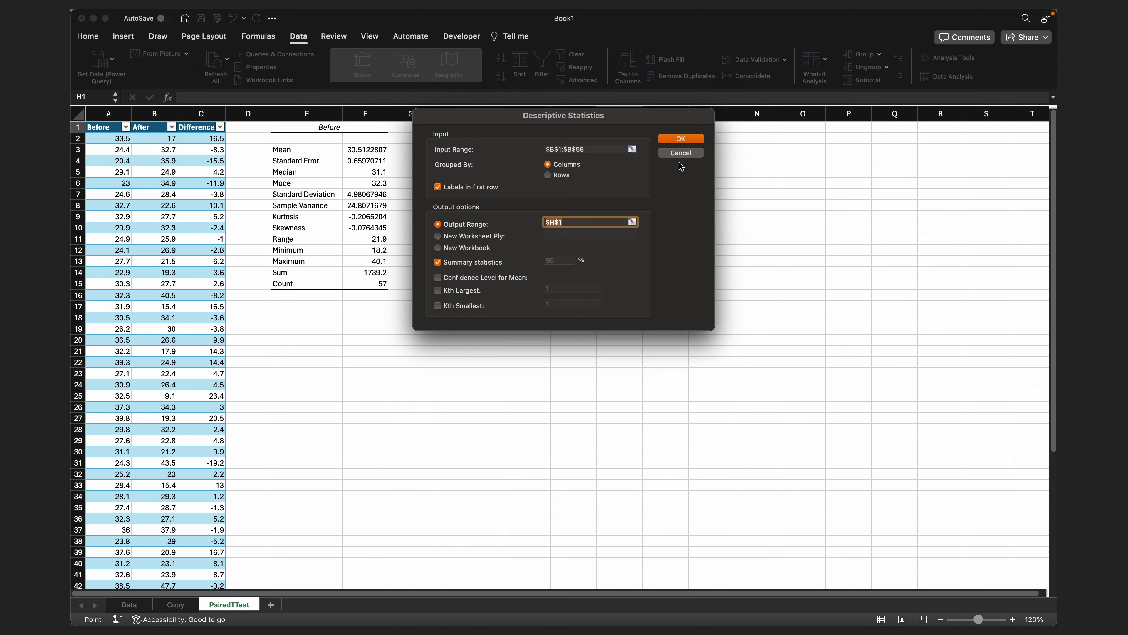
{"action": "left_click", "coordinate": [631, 150]}
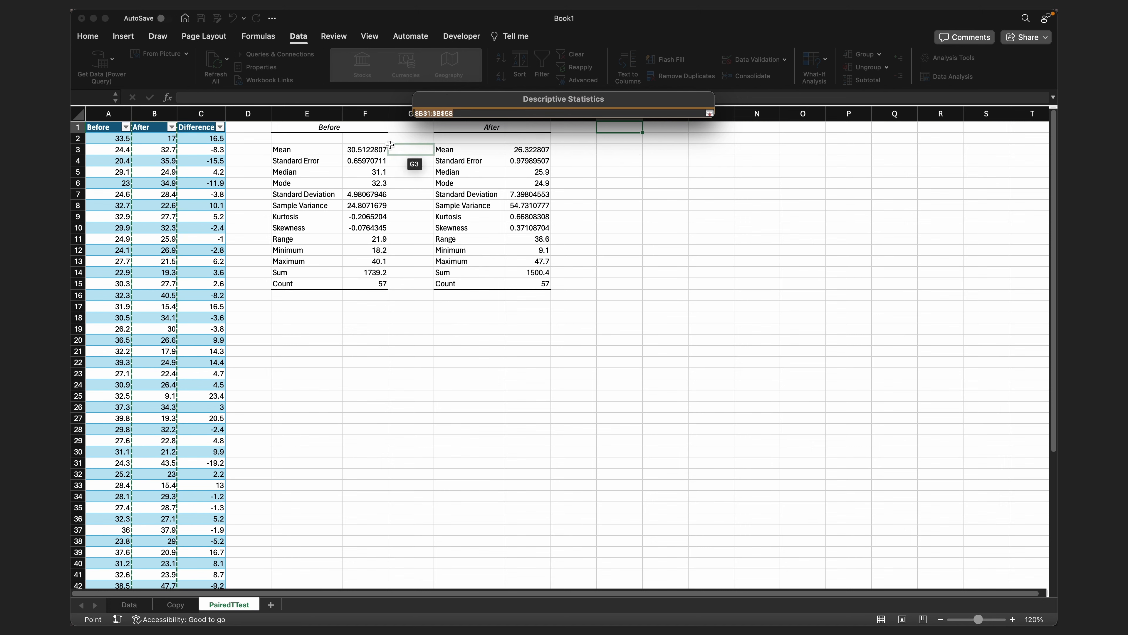
{"action": "left_click", "coordinate": [196, 128]}
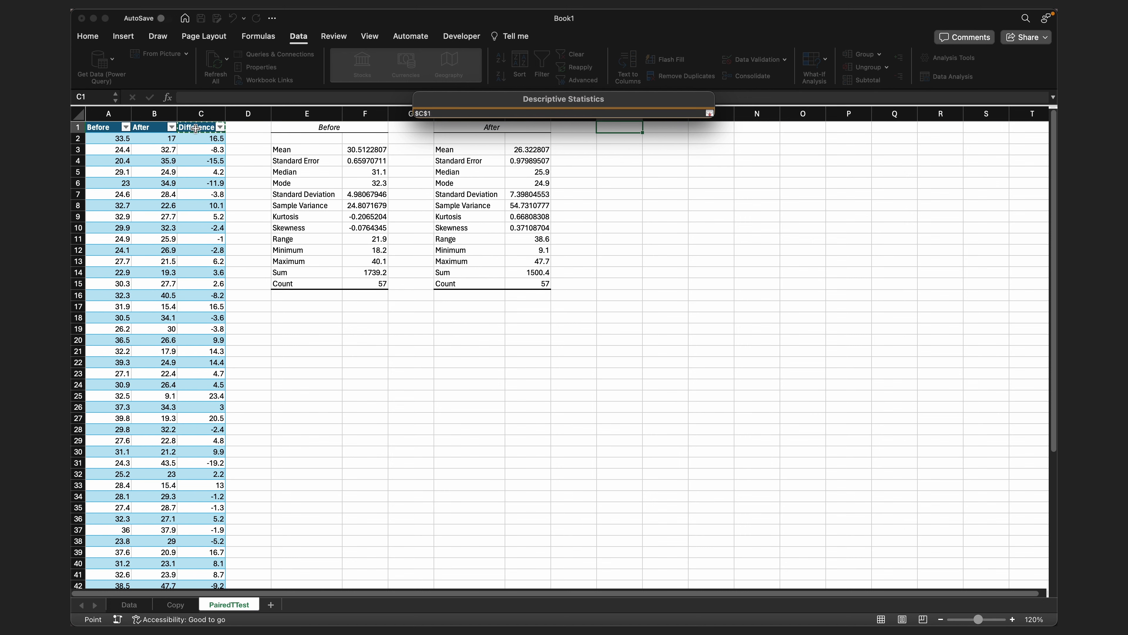
{"action": "key", "text": "super+shift+Down"}
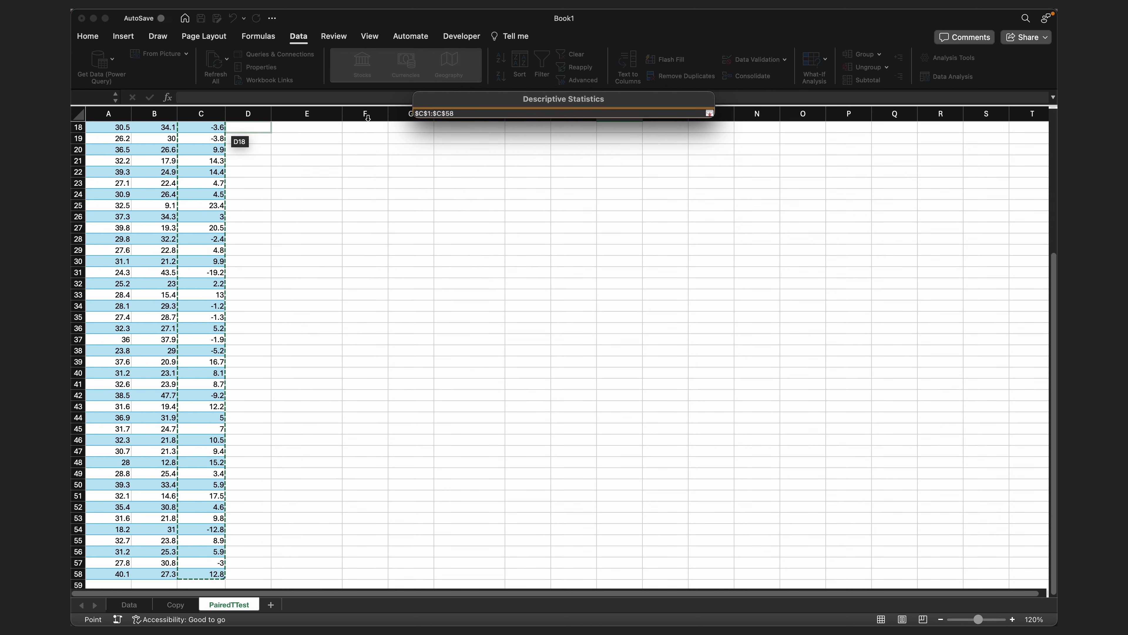
{"action": "left_click", "coordinate": [709, 113]}
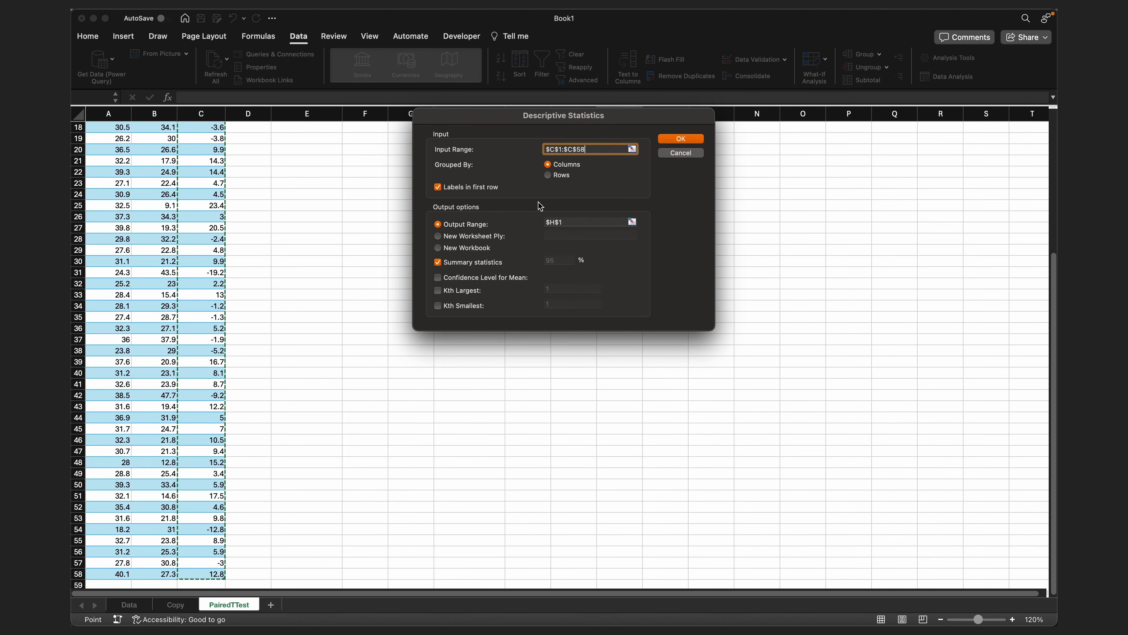
- Generate the Difference summary statistics with output at cell K1, and autofit column K to its labels
{"action": "left_click", "coordinate": [632, 221]}
{"action": "left_click", "coordinate": [613, 125]}
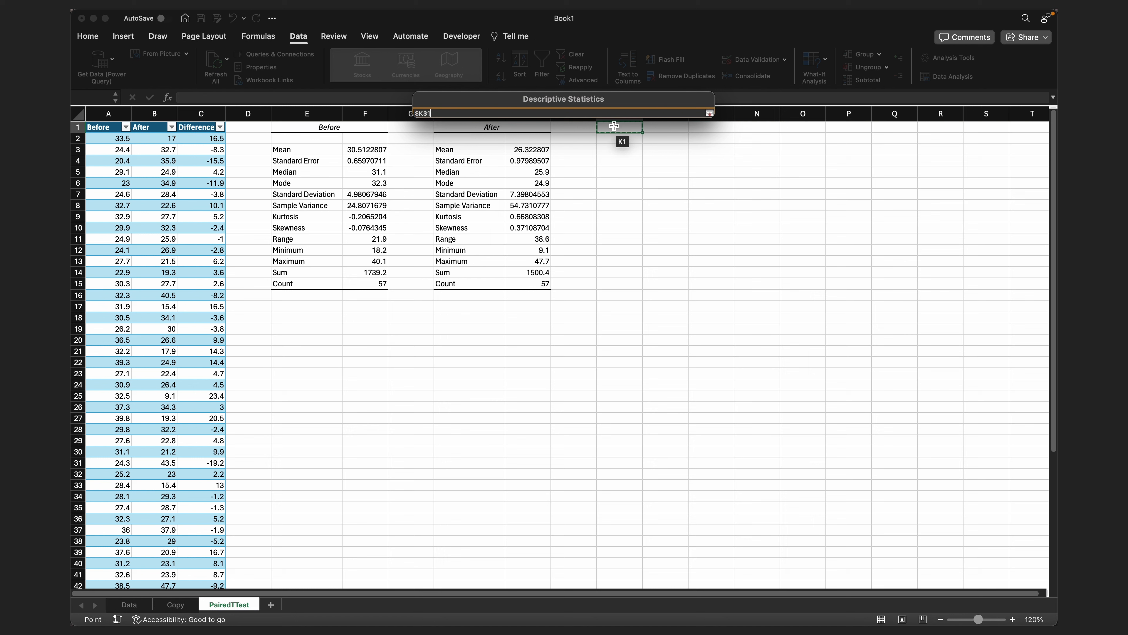
{"action": "left_click", "coordinate": [710, 112]}
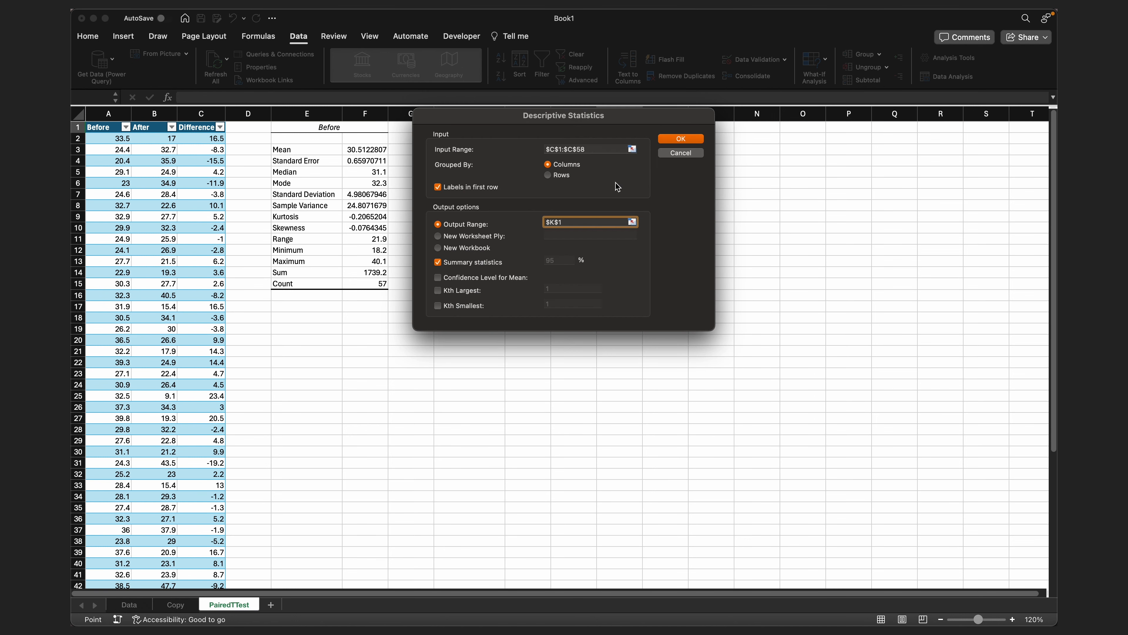
{"action": "left_click", "coordinate": [683, 140]}
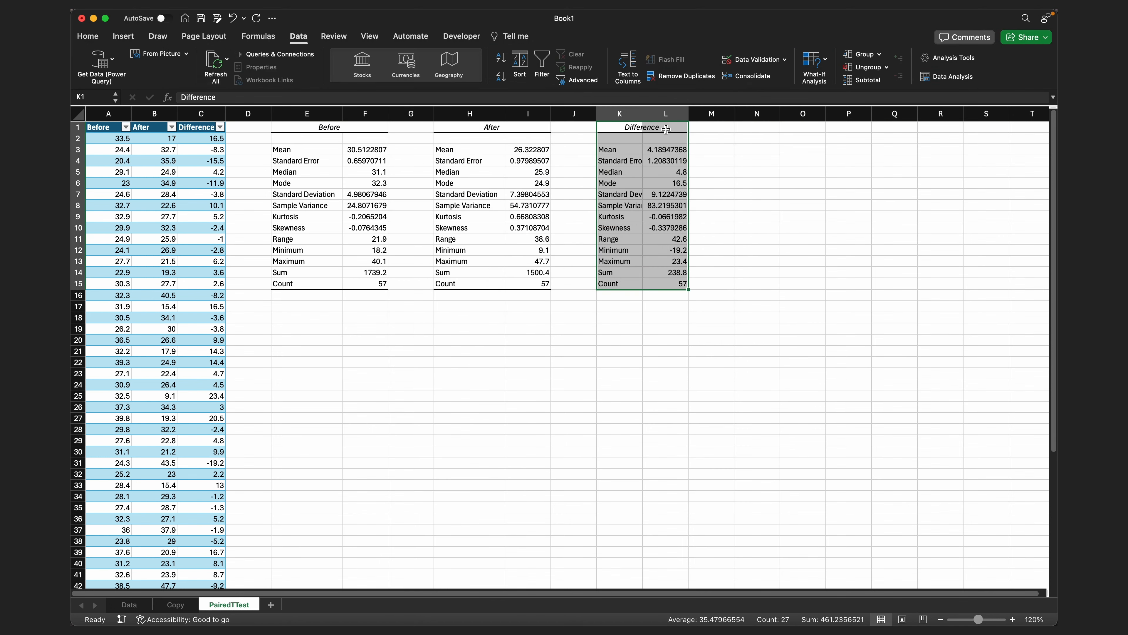
{"action": "double_click", "coordinate": [642, 113]}
{"action": "left_click", "coordinate": [639, 201]}
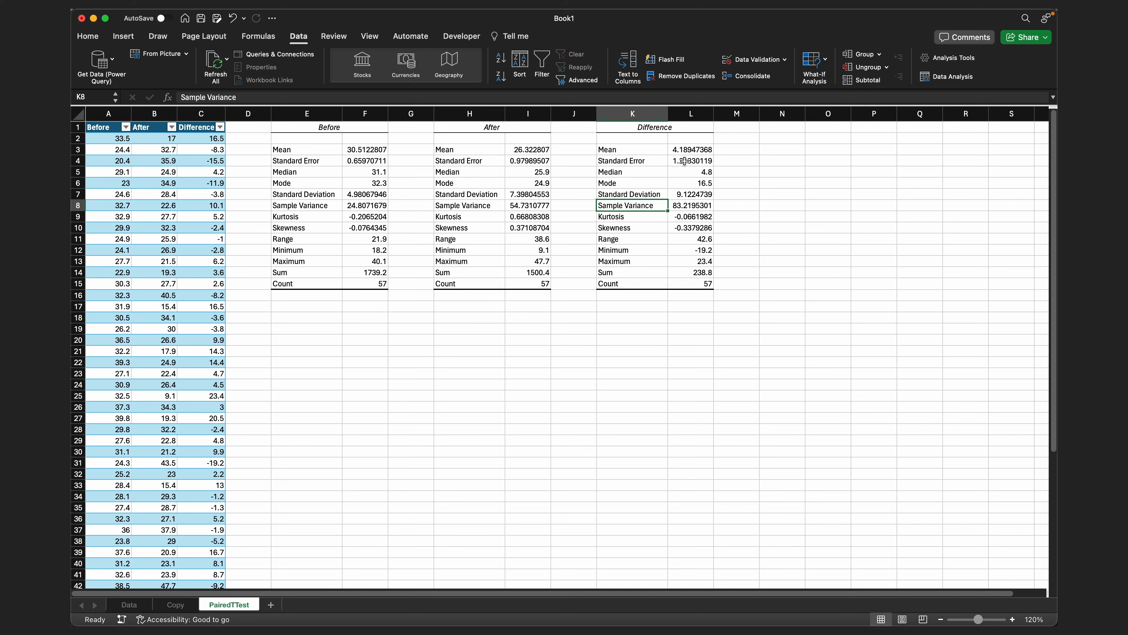
- Start a t-Test: Paired Two Sample for Means with the Before data A1:A58 as the Variable 1 range
{"action": "left_click", "coordinate": [947, 77]}
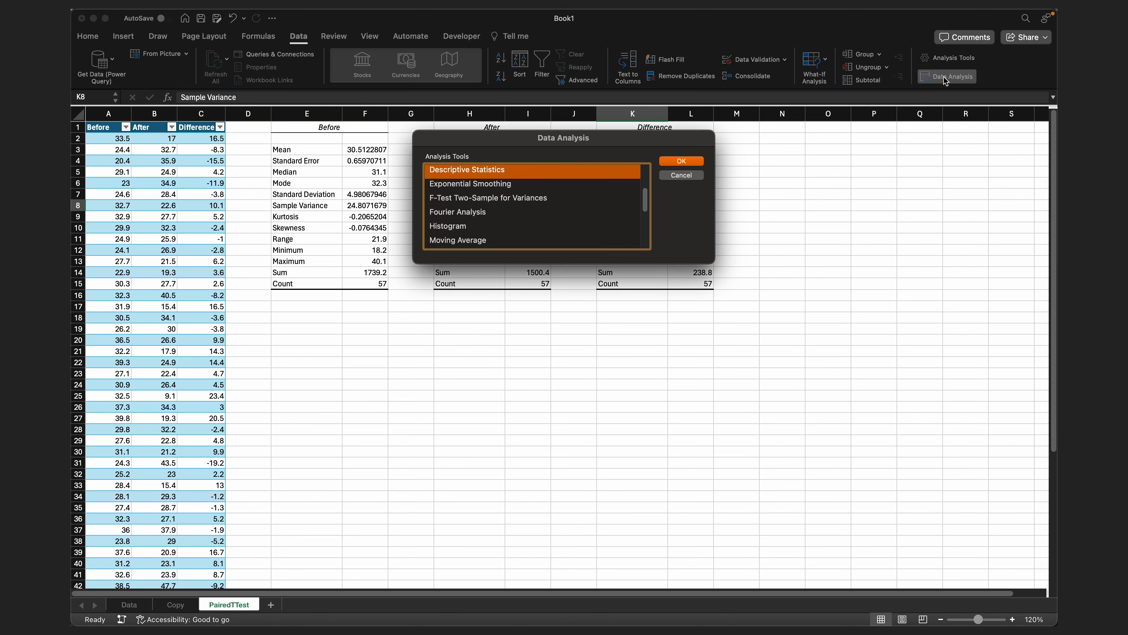
{"action": "scroll", "coordinate": [596, 190], "scroll_direction": "down", "scroll_amount": 5}
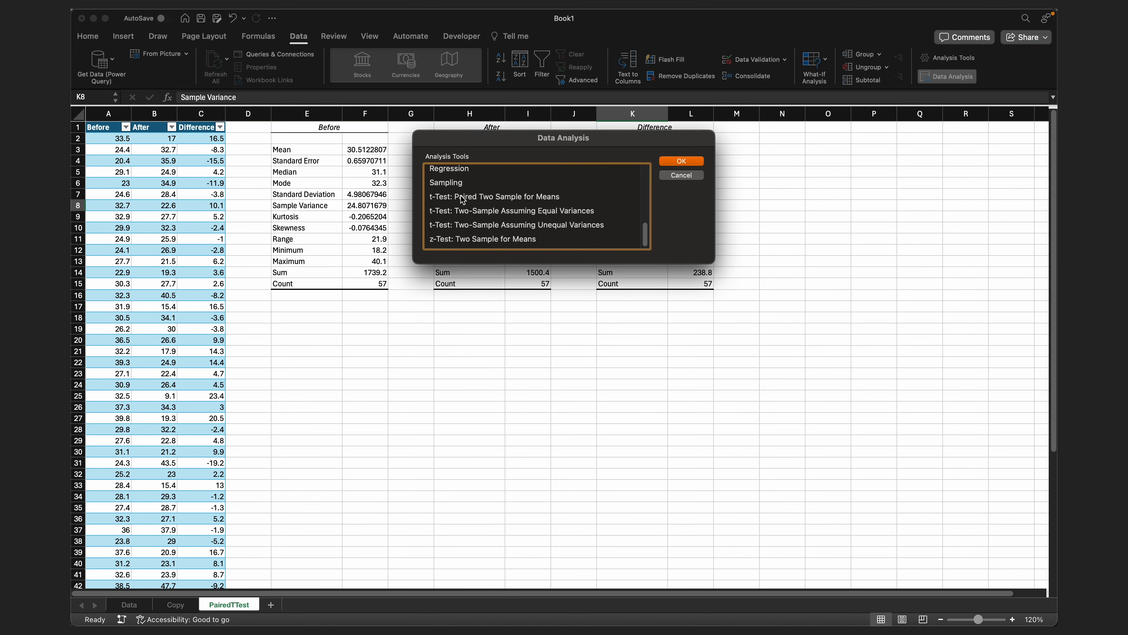
{"action": "left_click", "coordinate": [486, 198]}
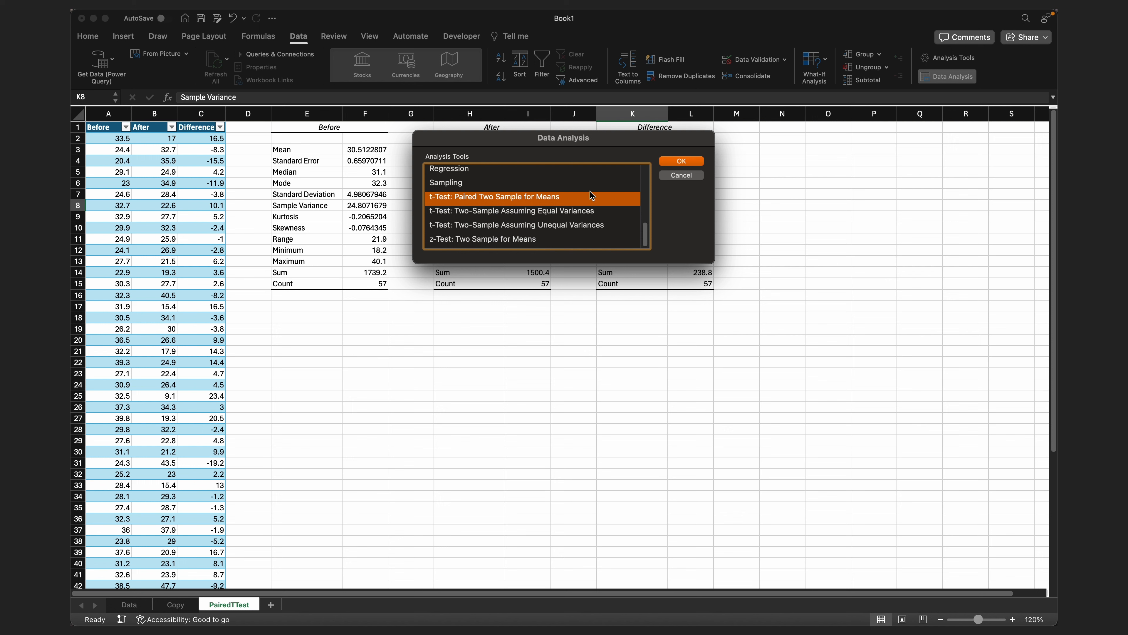
{"action": "left_click", "coordinate": [669, 163]}
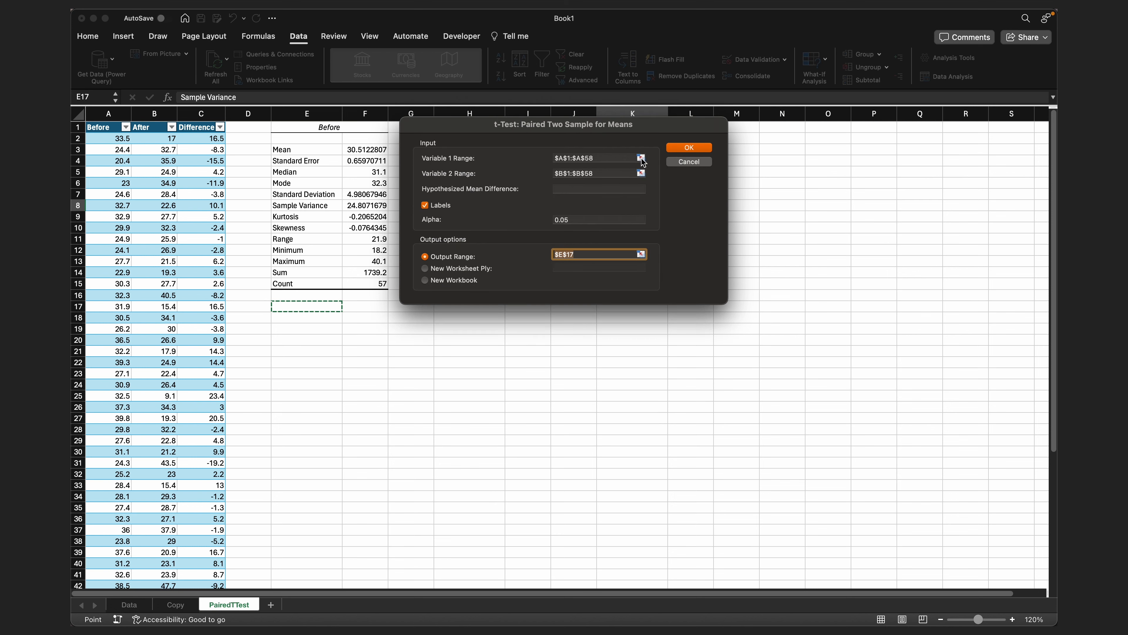
{"action": "left_click", "coordinate": [641, 159]}
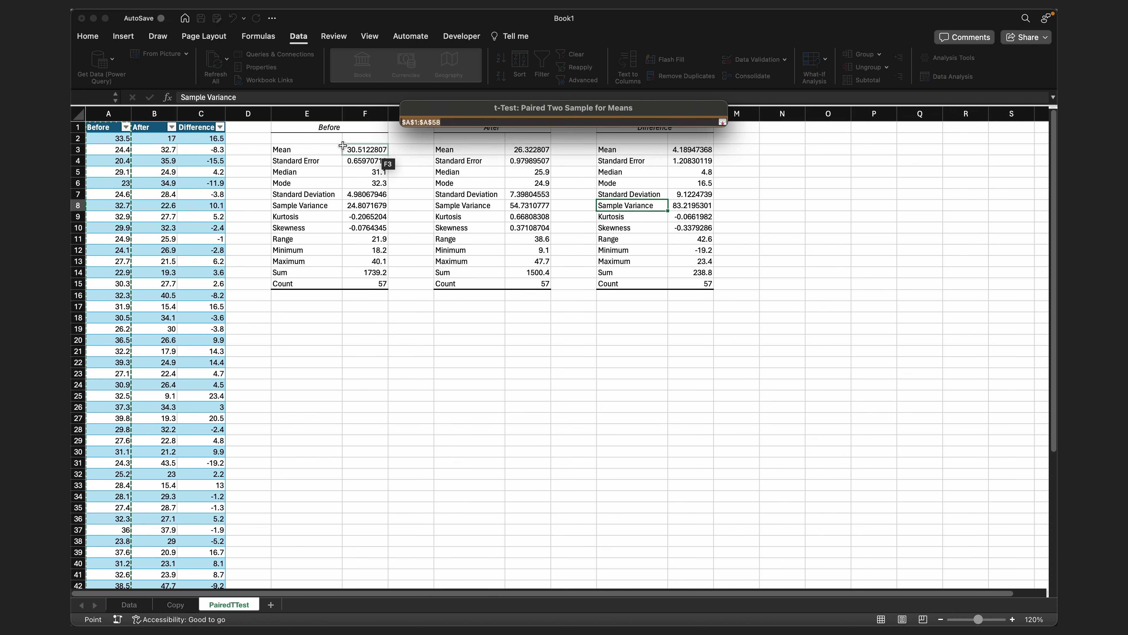
{"action": "left_click", "coordinate": [110, 127]}
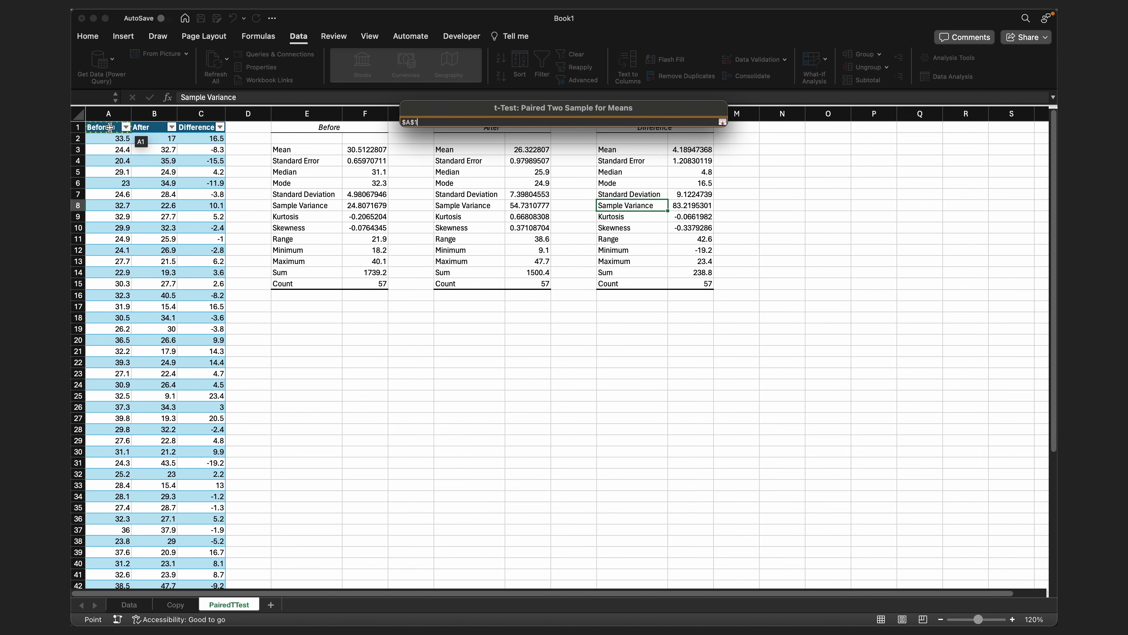
{"action": "key", "text": "super+shift+Down"}
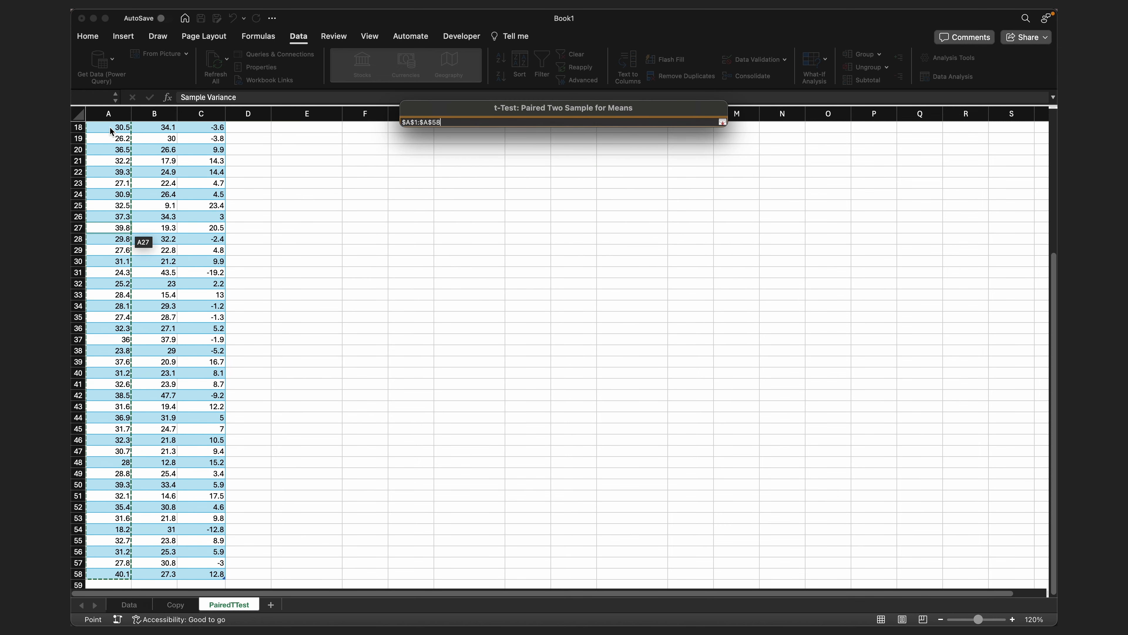
{"action": "left_click", "coordinate": [724, 123]}
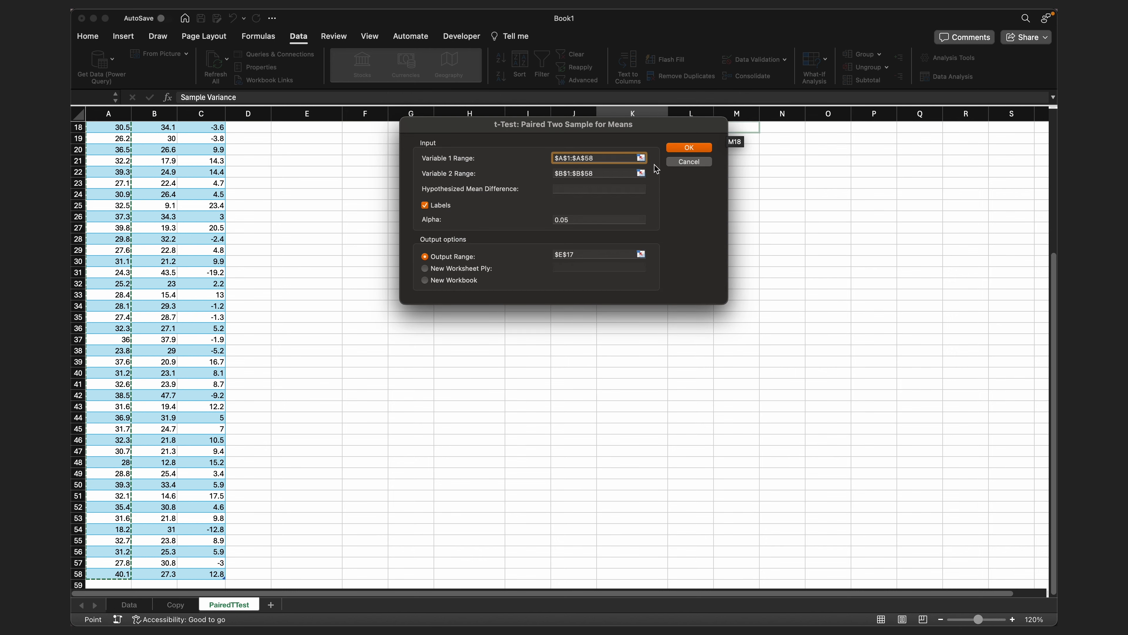
- Set the paired t-test's Variable 2 range to the After data B1:B58 and its output range to cell E17
{"action": "left_click", "coordinate": [641, 173]}
{"action": "left_click", "coordinate": [145, 127]}
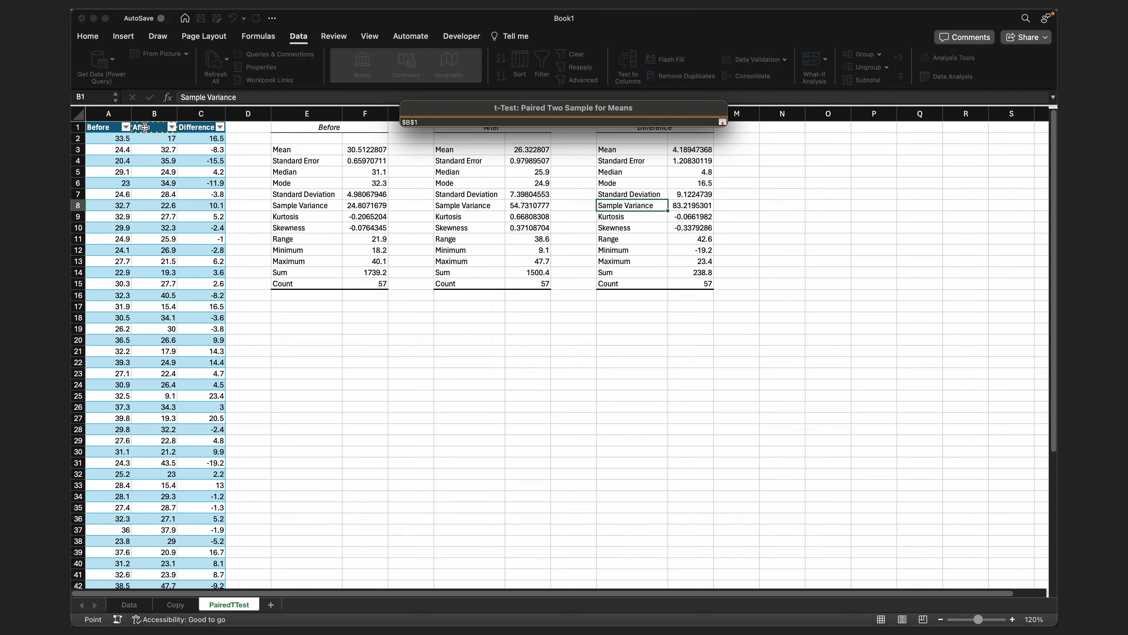
{"action": "key", "text": "super+shift+Down"}
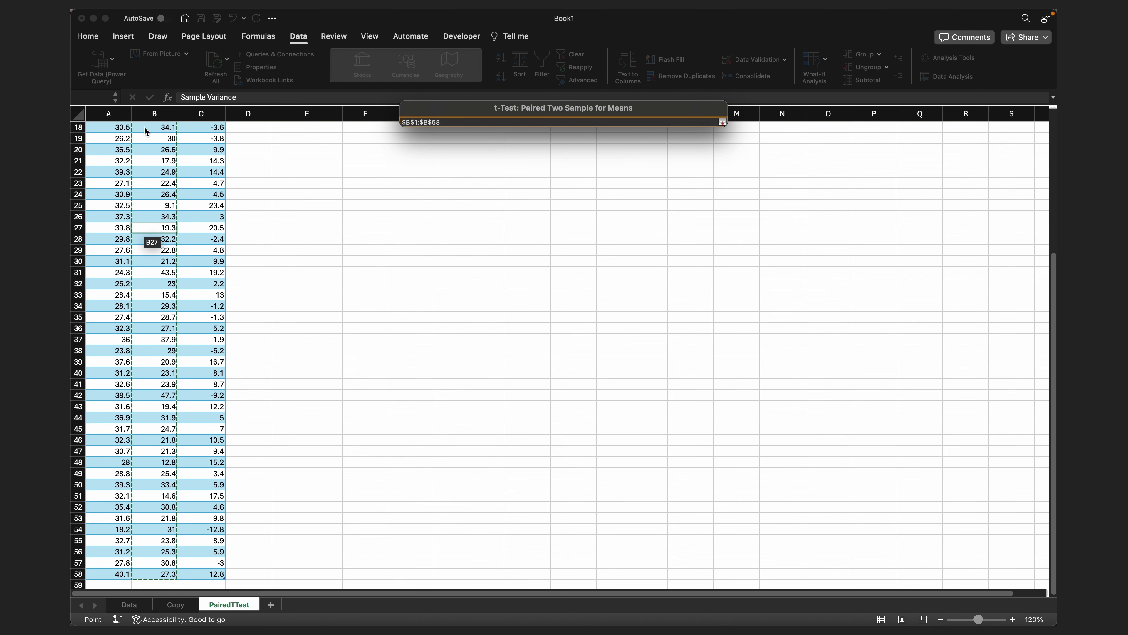
{"action": "left_click", "coordinate": [722, 121]}
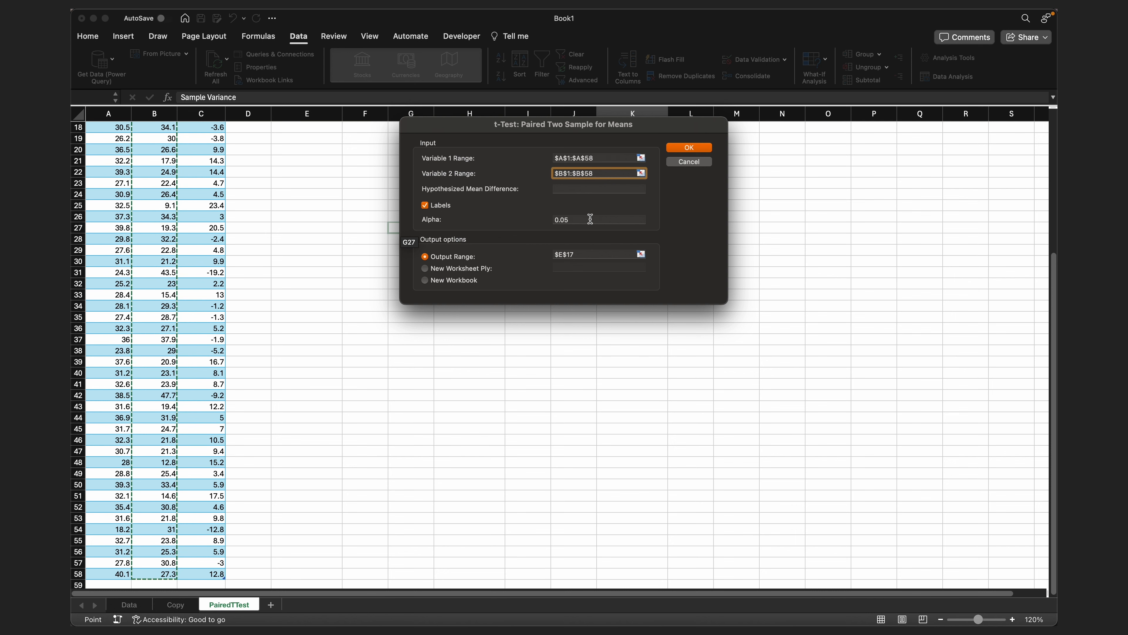
{"action": "left_click", "coordinate": [642, 254]}
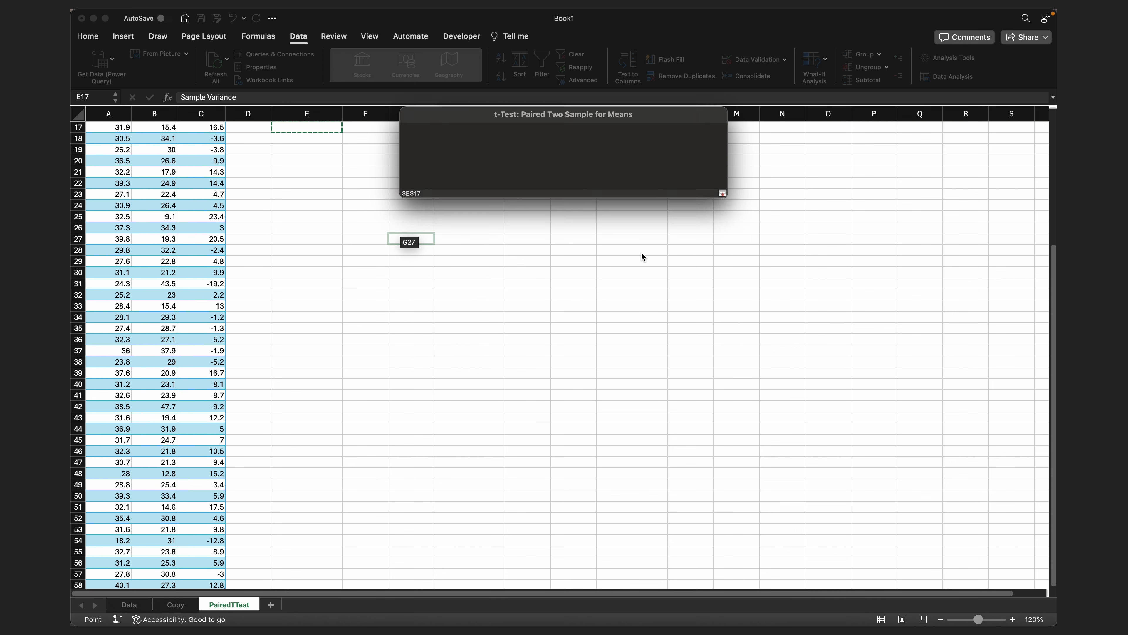
{"action": "scroll", "coordinate": [285, 306], "scroll_direction": "up", "scroll_amount": 5}
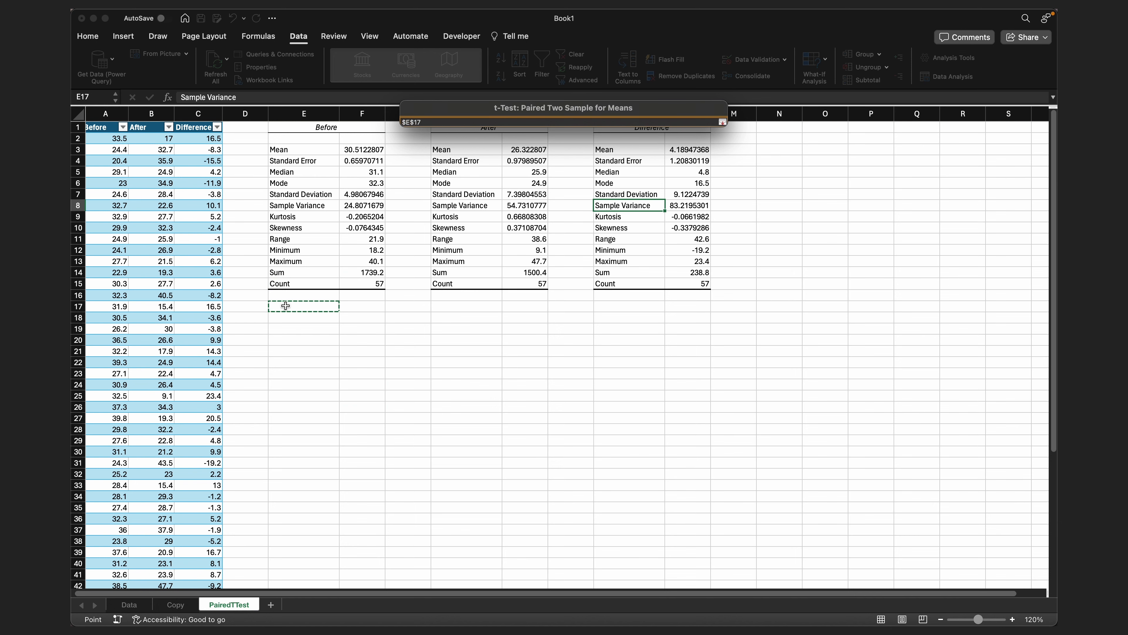
{"action": "left_click", "coordinate": [723, 122]}
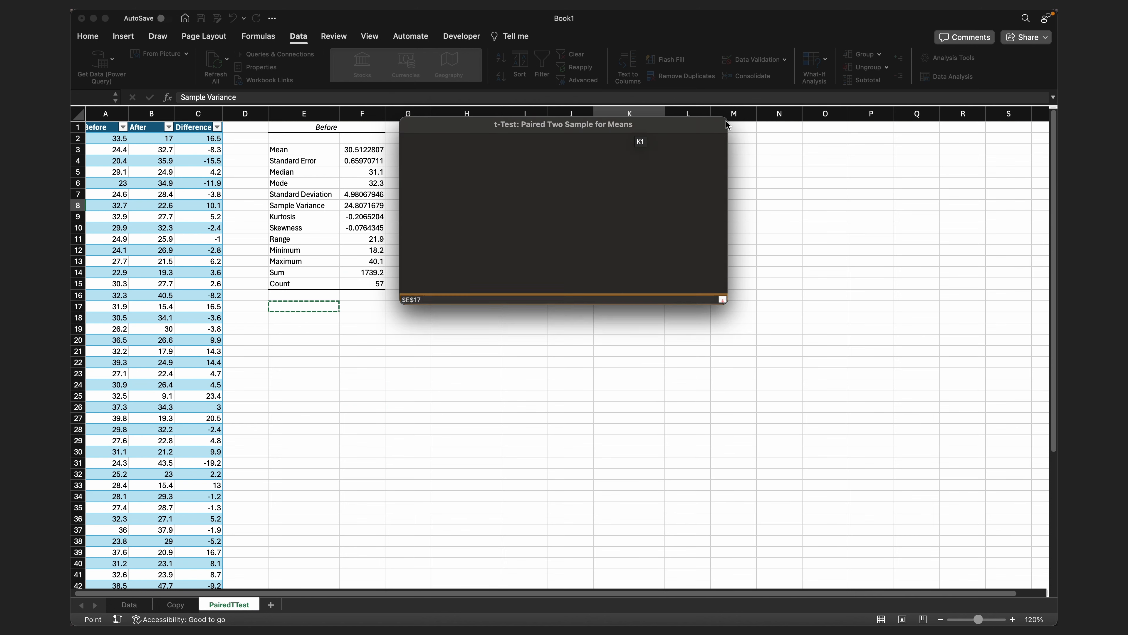
- Run the configured paired two-sample t-test to generate its results table on the PairedTTest sheet
{"action": "left_click", "coordinate": [701, 150]}
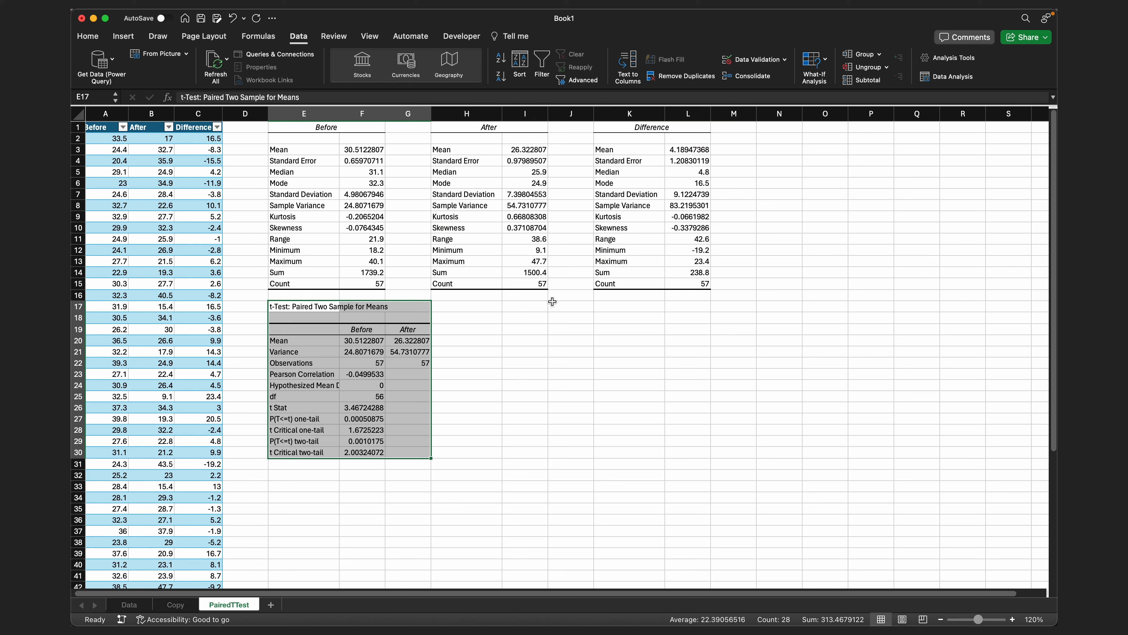
- Examine the paired t-test's Pearson correlation, observations and degrees of freedom, and compare its t Stat with the two-tail critical value
{"action": "left_click", "coordinate": [354, 372]}
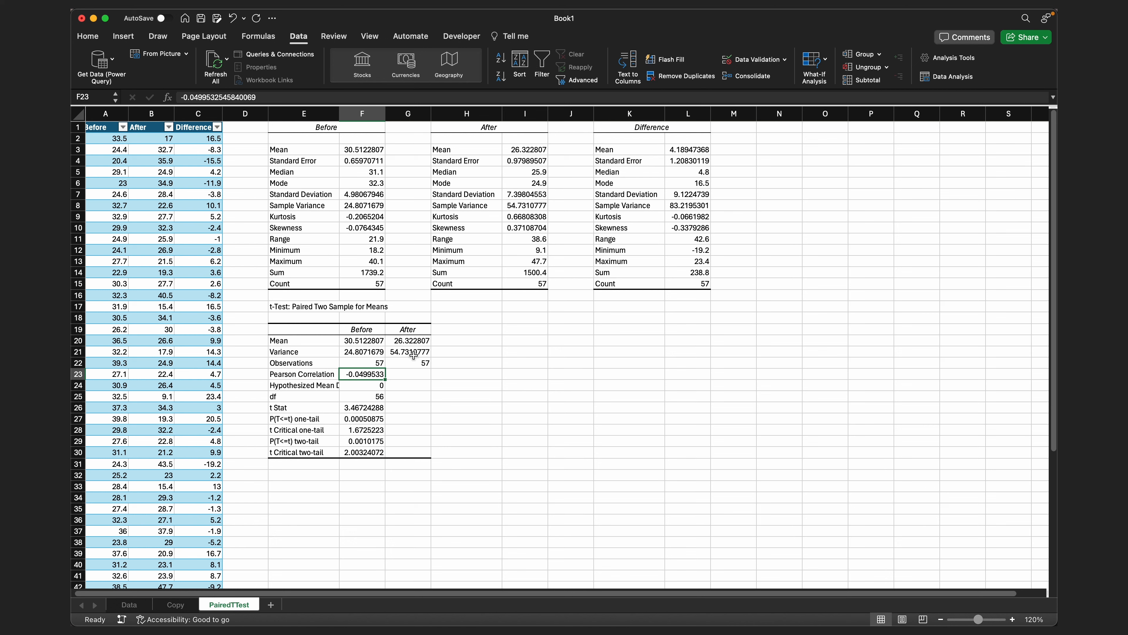
{"action": "left_click", "coordinate": [360, 364]}
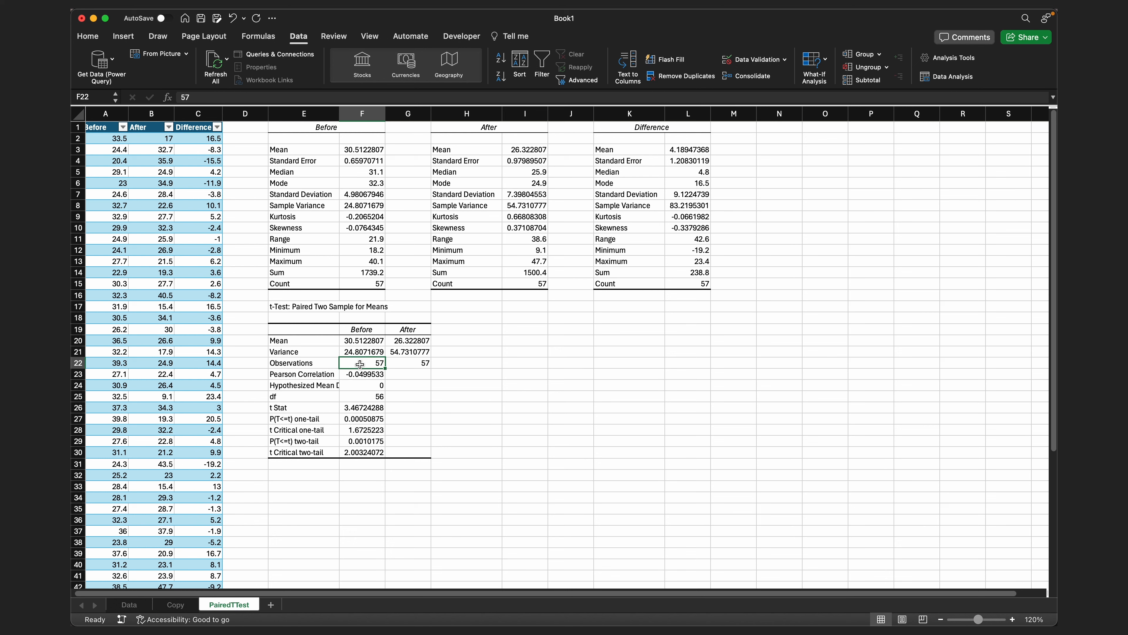
{"action": "left_click", "coordinate": [371, 396]}
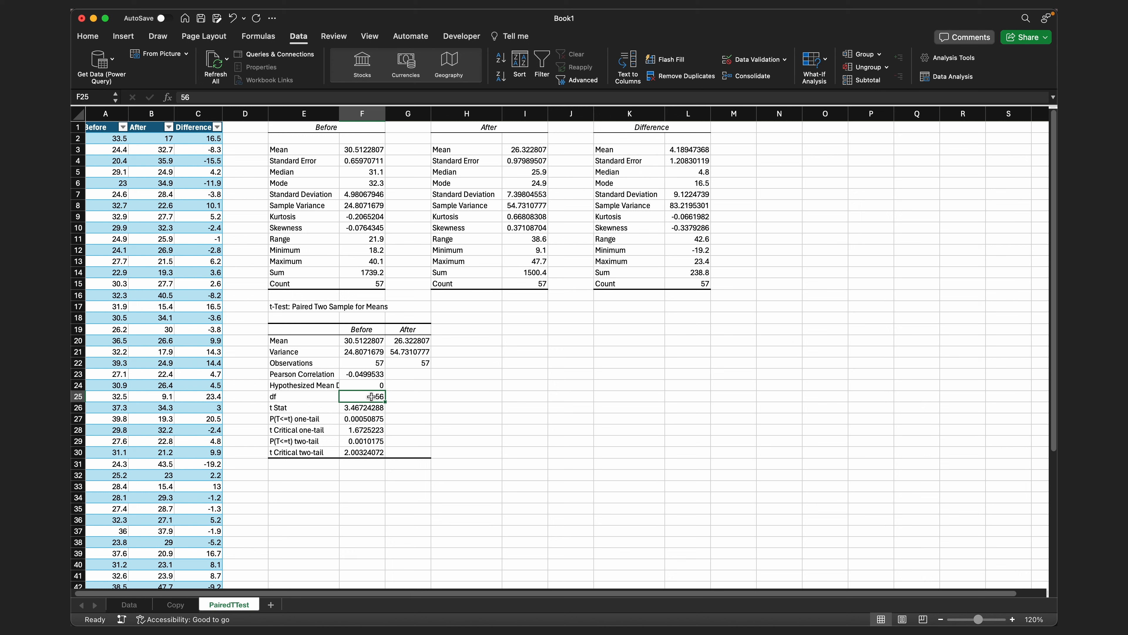
{"action": "left_click", "coordinate": [362, 408]}
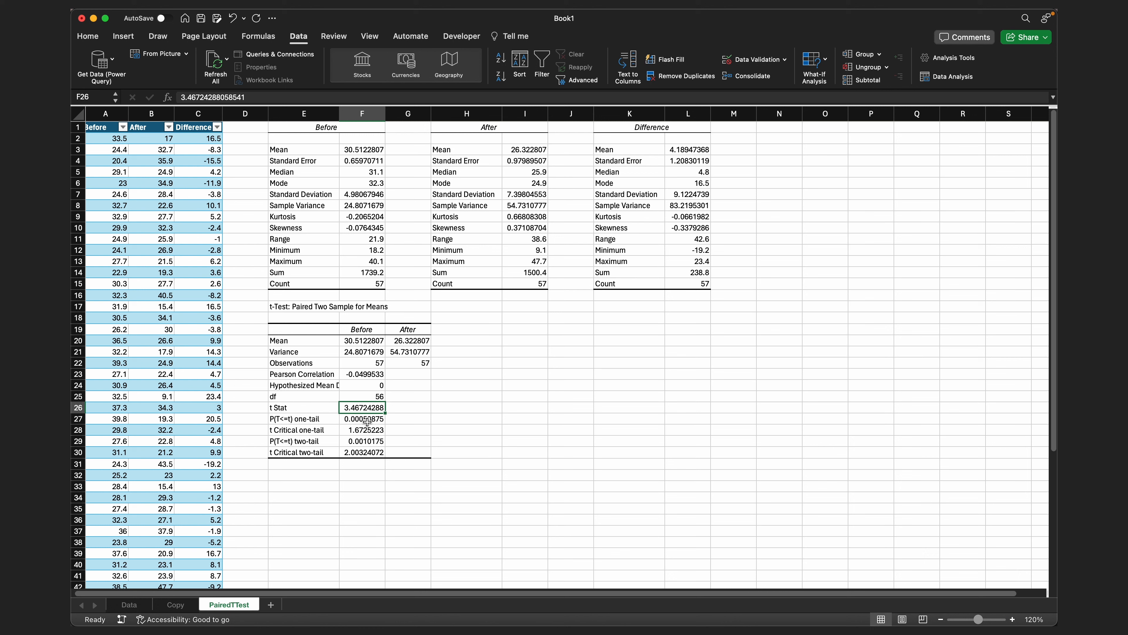
{"action": "left_click", "coordinate": [360, 452]}
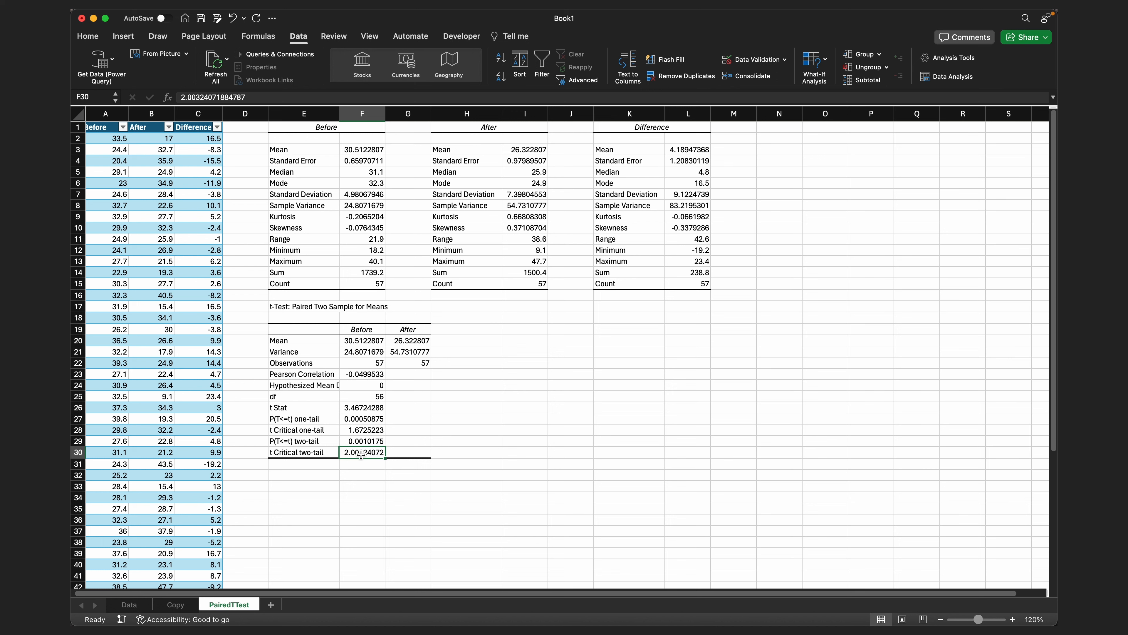
{"action": "left_click", "coordinate": [369, 407]}
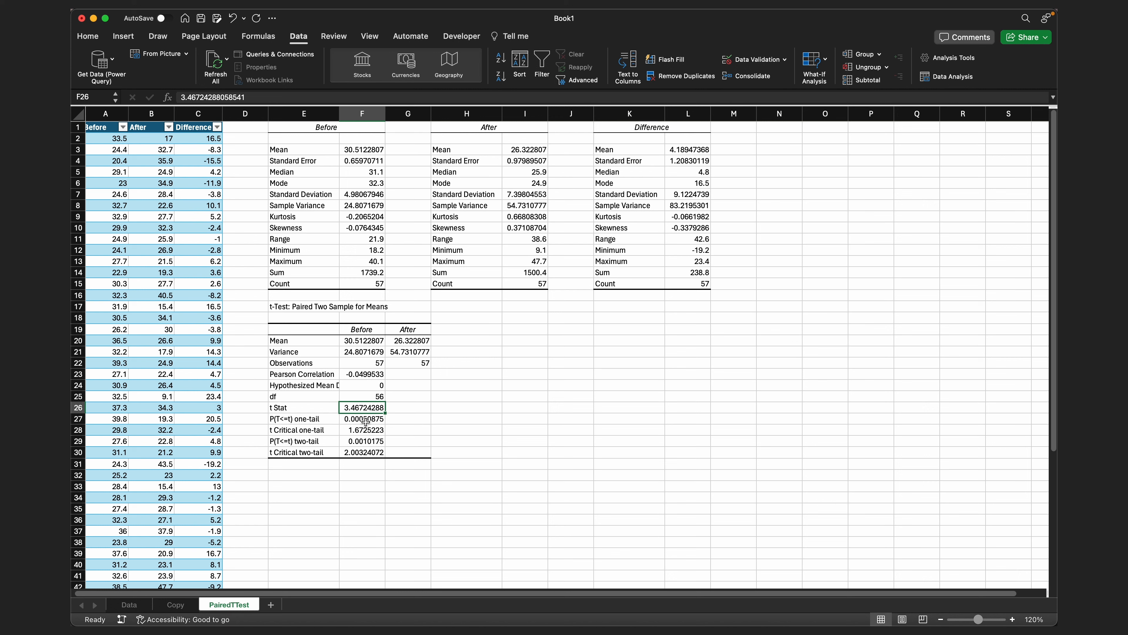
{"action": "left_click", "coordinate": [360, 451]}
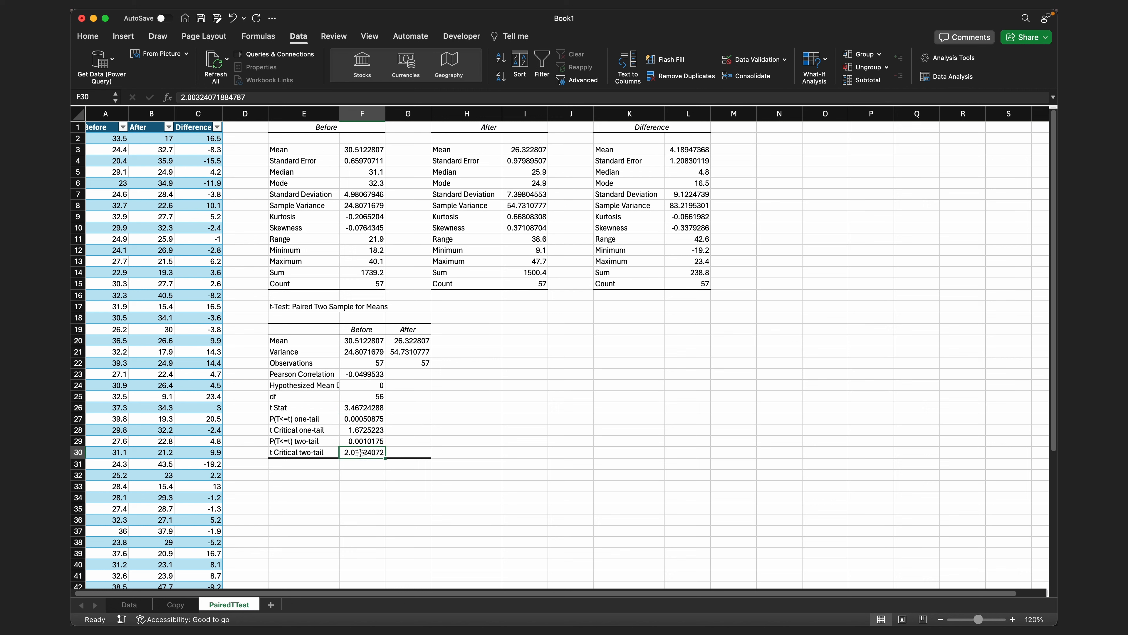